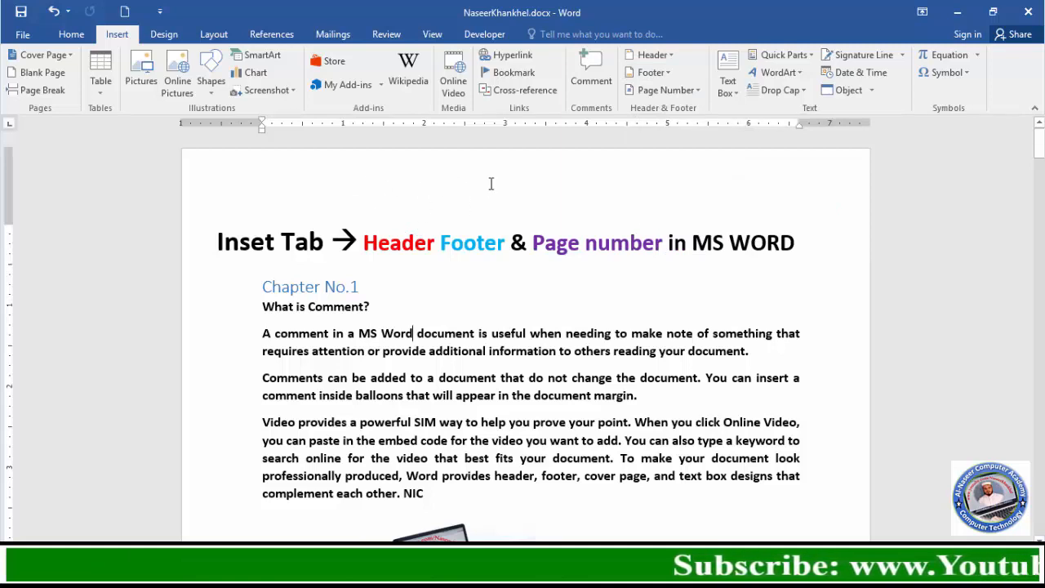
Enter "Computer Technology" at the left and "IT Notes" at the centre of the page header
{"action": "double_click", "coordinate": [414, 185]}
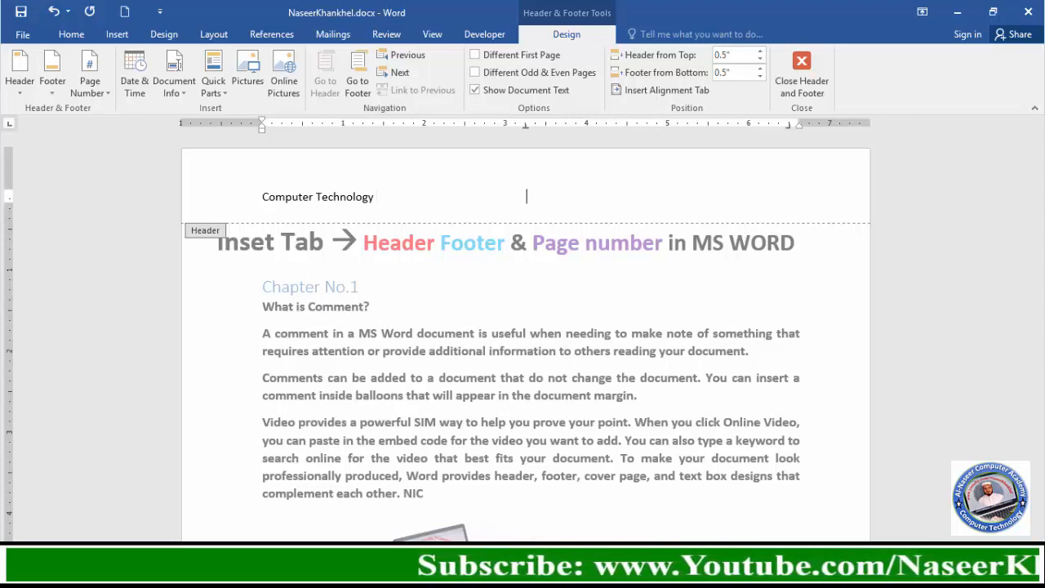
{"action": "type", "text": "IT"}
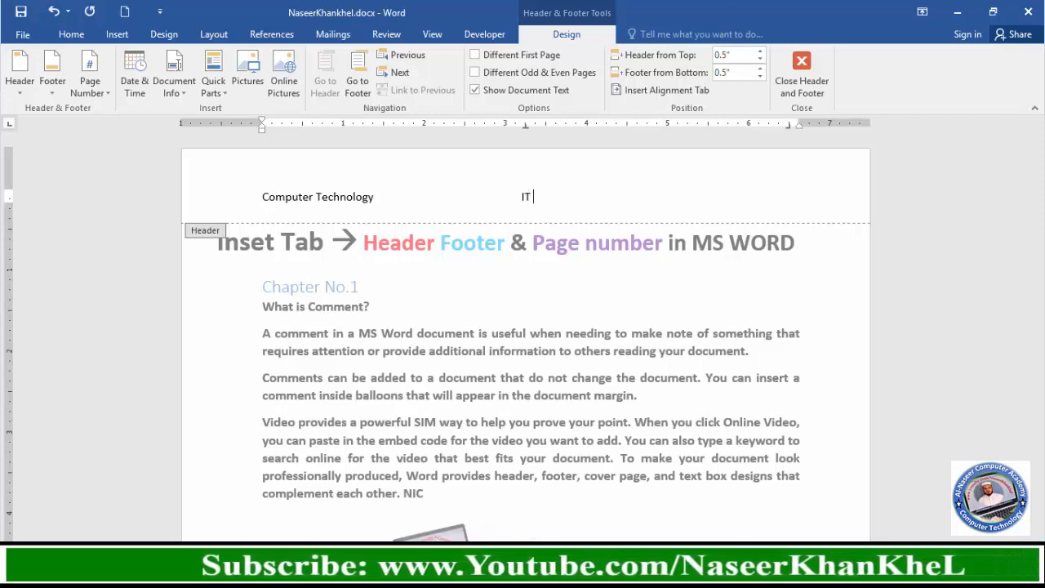
{"action": "type", "text": " Notes"}
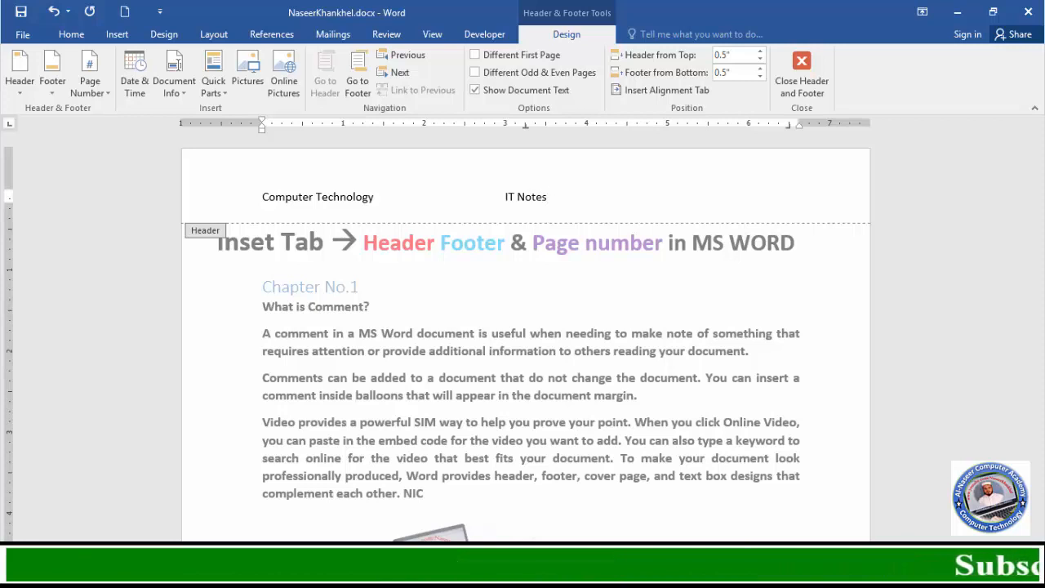
Insert a Plain Number page number at the header's right tab stop and return to the document body
{"action": "key", "text": "Tab"}
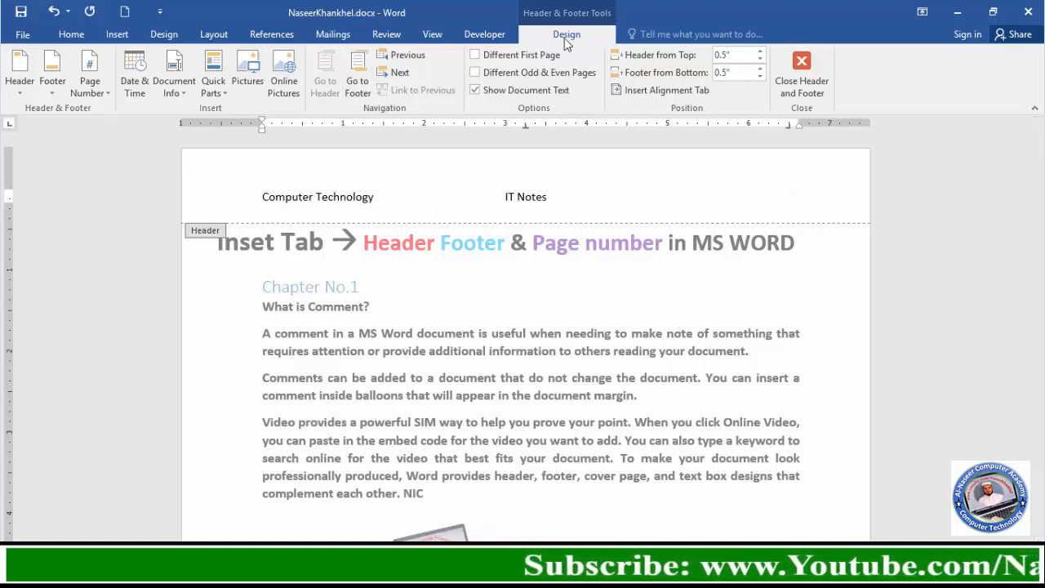
{"action": "left_click", "coordinate": [109, 95]}
{"action": "mouse_move", "coordinate": [145, 168]}
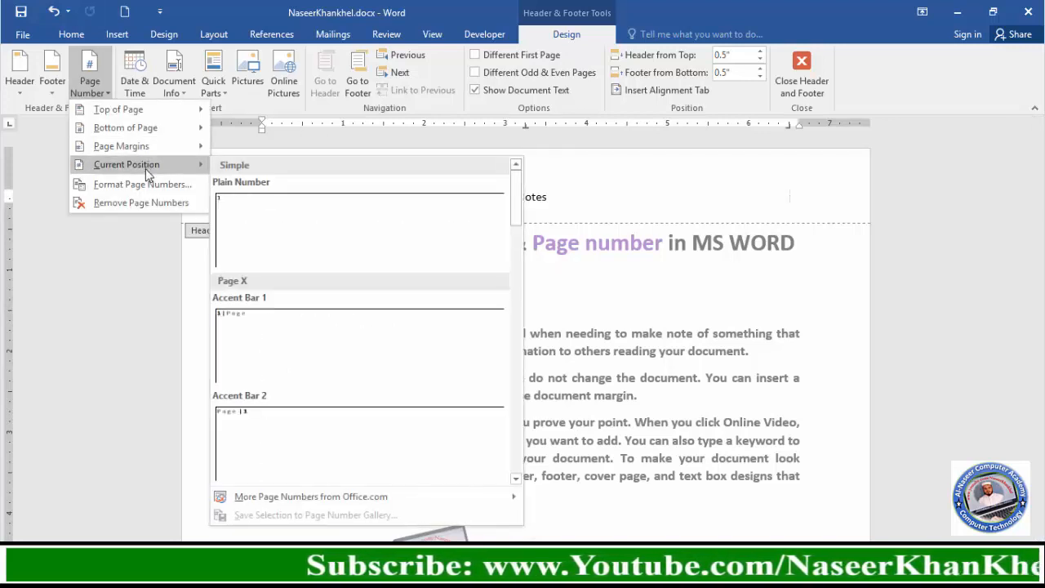
{"action": "left_click", "coordinate": [249, 218]}
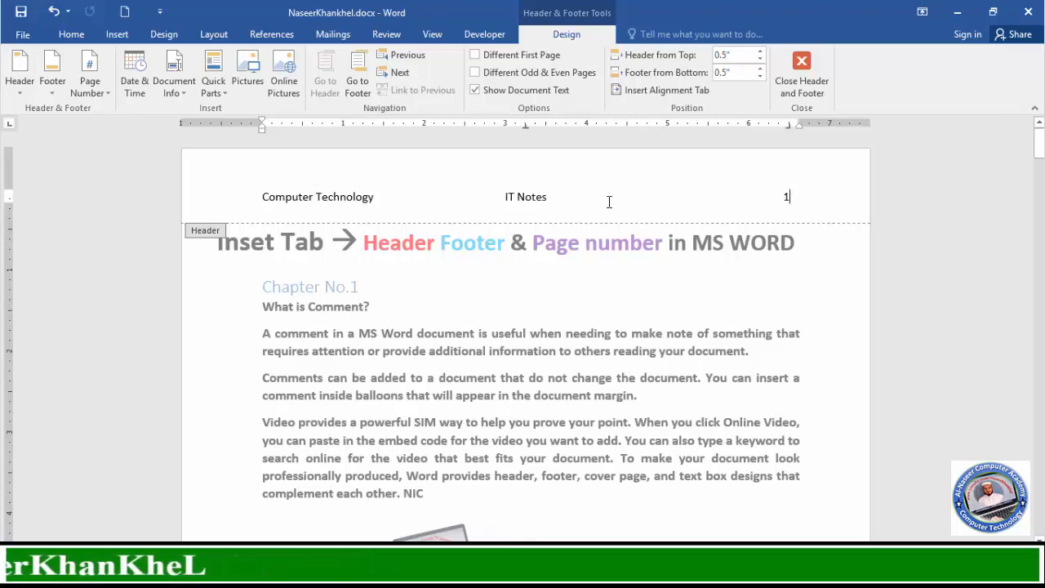
{"action": "double_click", "coordinate": [488, 361]}
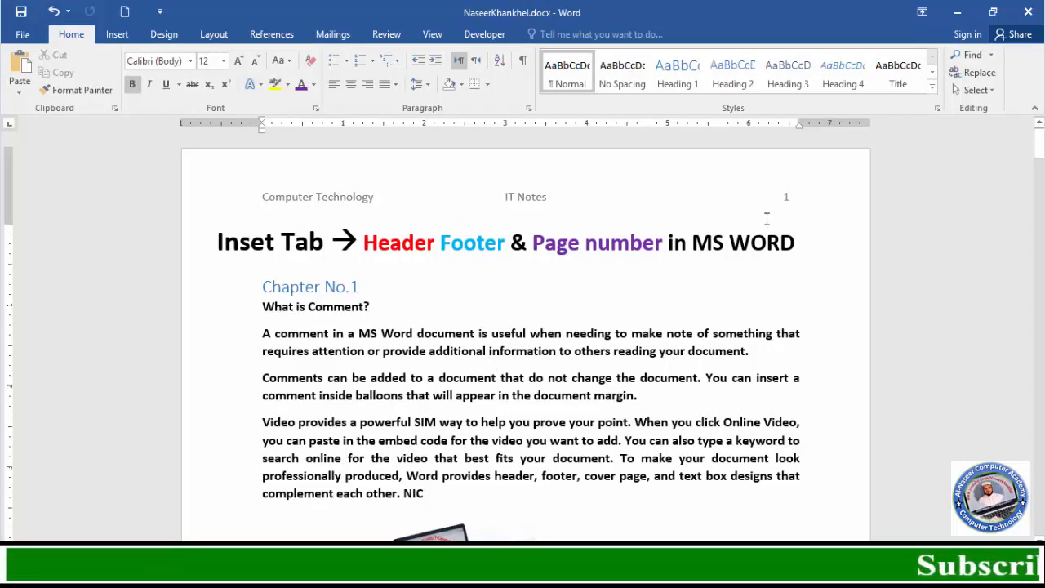
Examine the header text and page number on the document's following pages
{"action": "scroll", "coordinate": [522, 347], "scroll_direction": "down", "scroll_amount": 12}
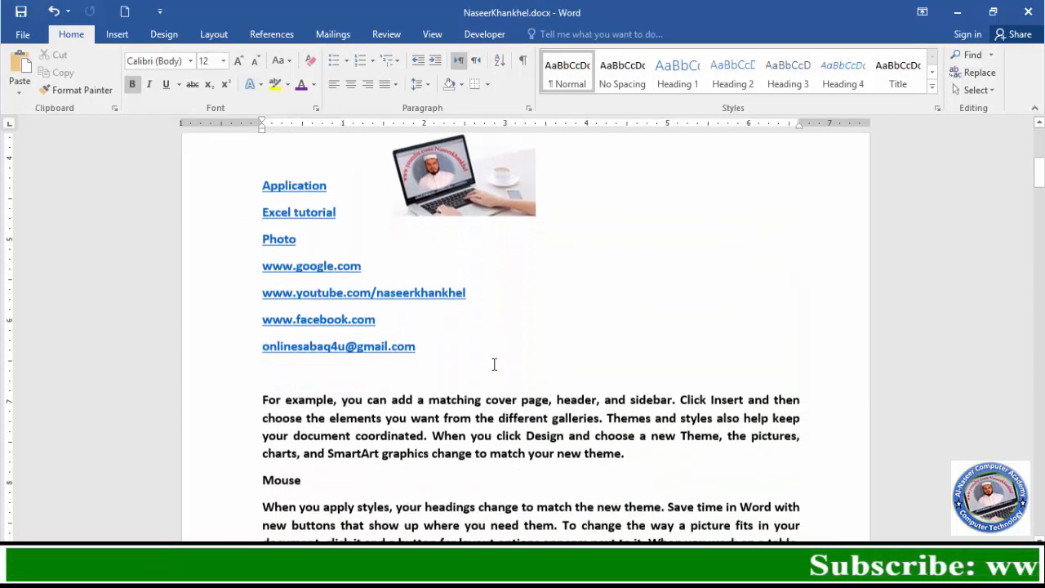
{"action": "scroll", "coordinate": [494, 365], "scroll_direction": "down", "scroll_amount": 7}
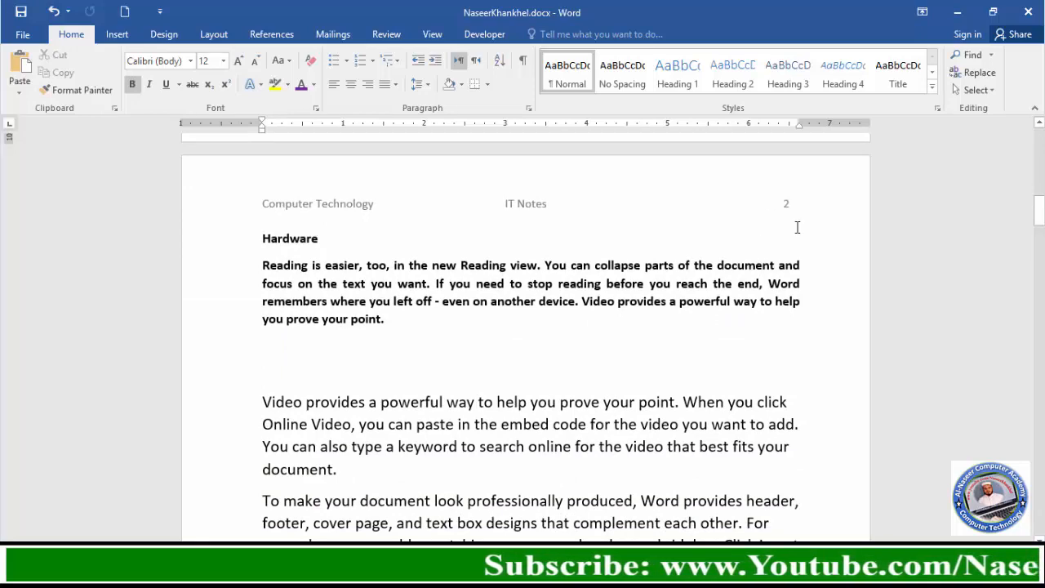
{"action": "scroll", "coordinate": [545, 403], "scroll_direction": "down", "scroll_amount": 3}
{"action": "scroll", "coordinate": [545, 403], "scroll_direction": "down", "scroll_amount": 11}
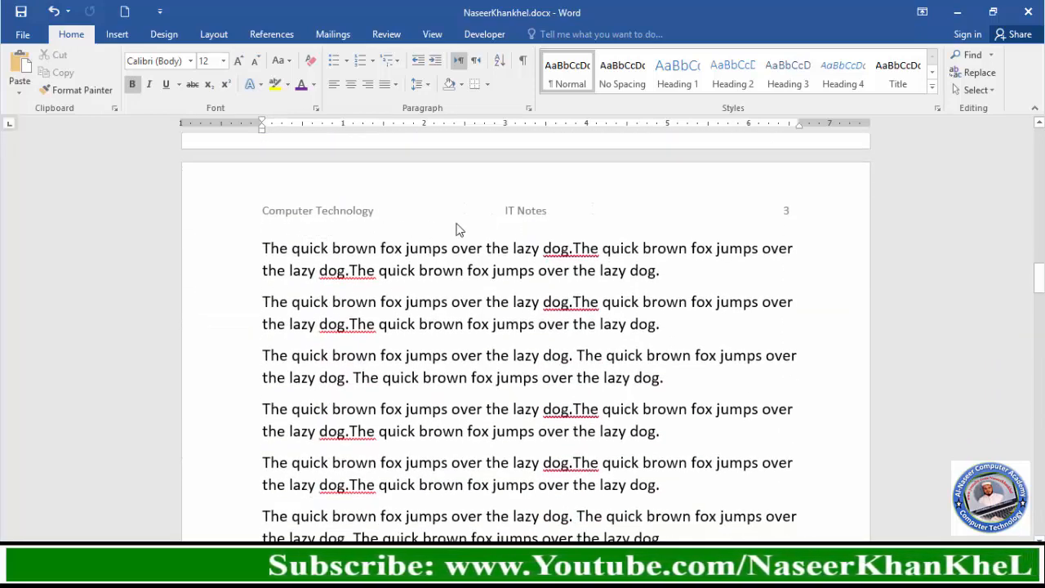
{"action": "scroll", "coordinate": [440, 379], "scroll_direction": "down", "scroll_amount": 13}
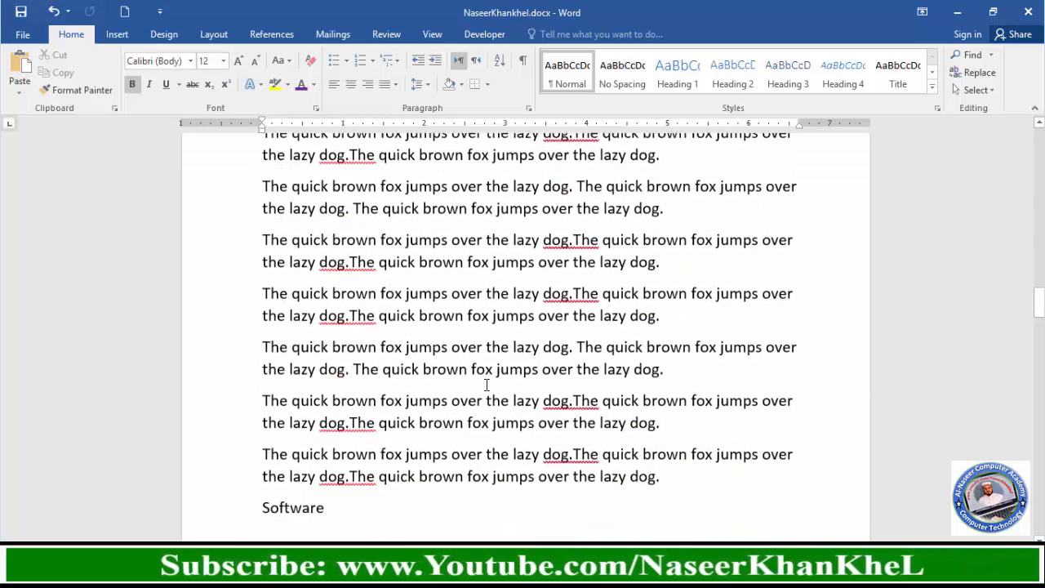
{"action": "scroll", "coordinate": [502, 387], "scroll_direction": "down", "scroll_amount": 20}
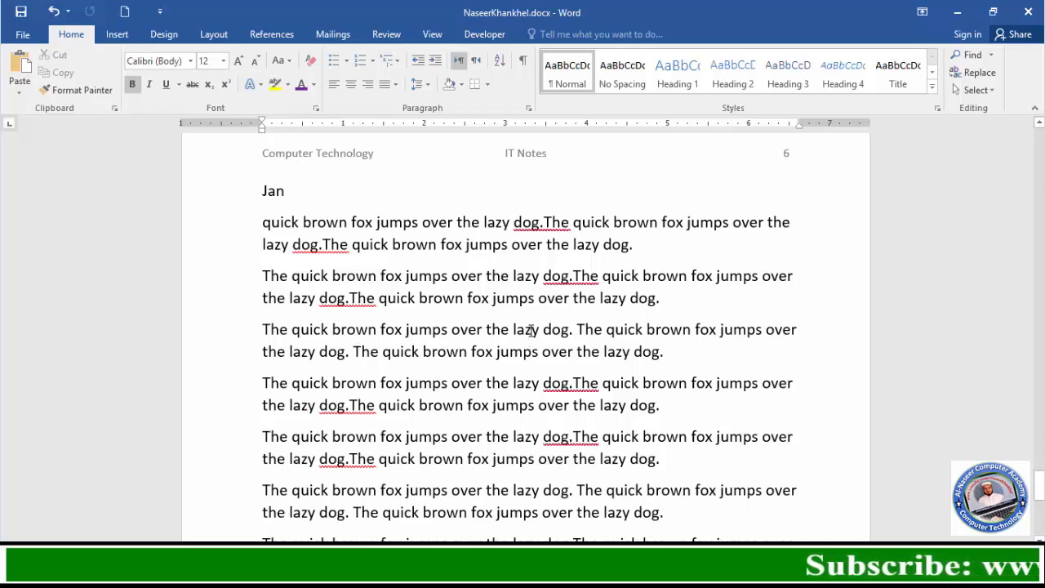
{"action": "scroll", "coordinate": [530, 327], "scroll_direction": "down", "scroll_amount": 3}
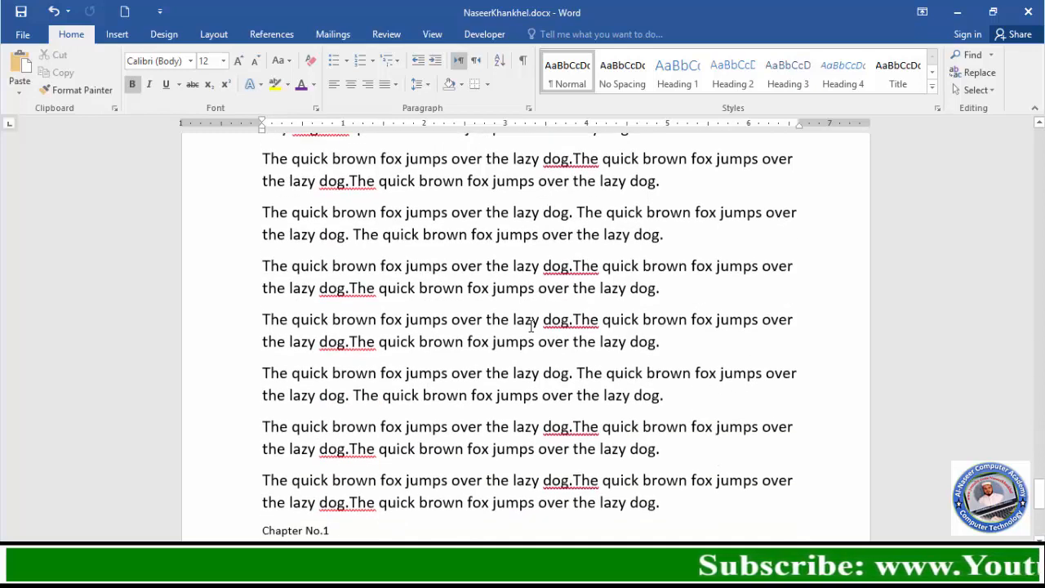
{"action": "scroll", "coordinate": [530, 327], "scroll_direction": "up", "scroll_amount": 3}
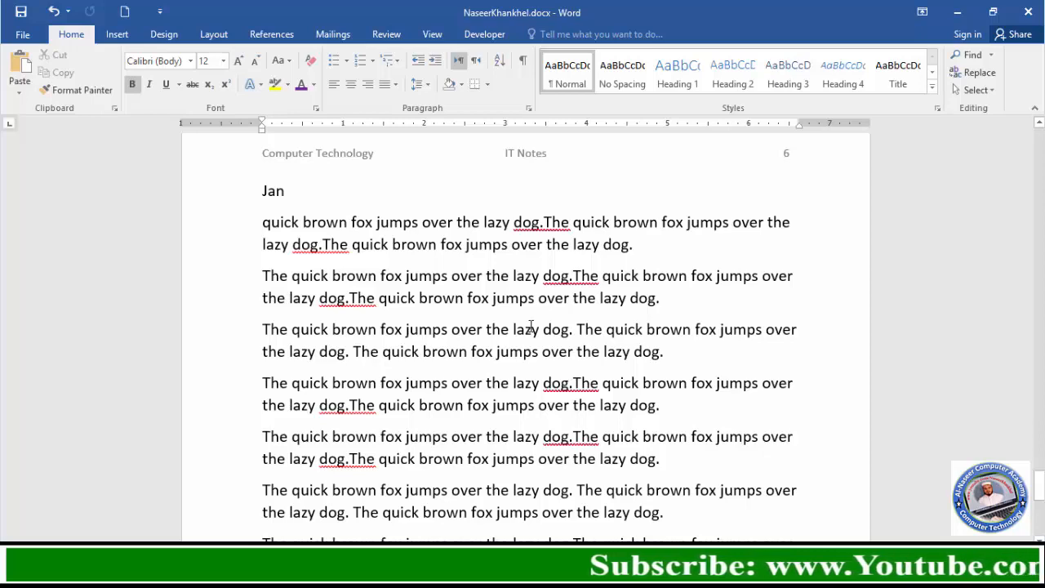
{"action": "scroll", "coordinate": [531, 326], "scroll_direction": "down", "scroll_amount": 12}
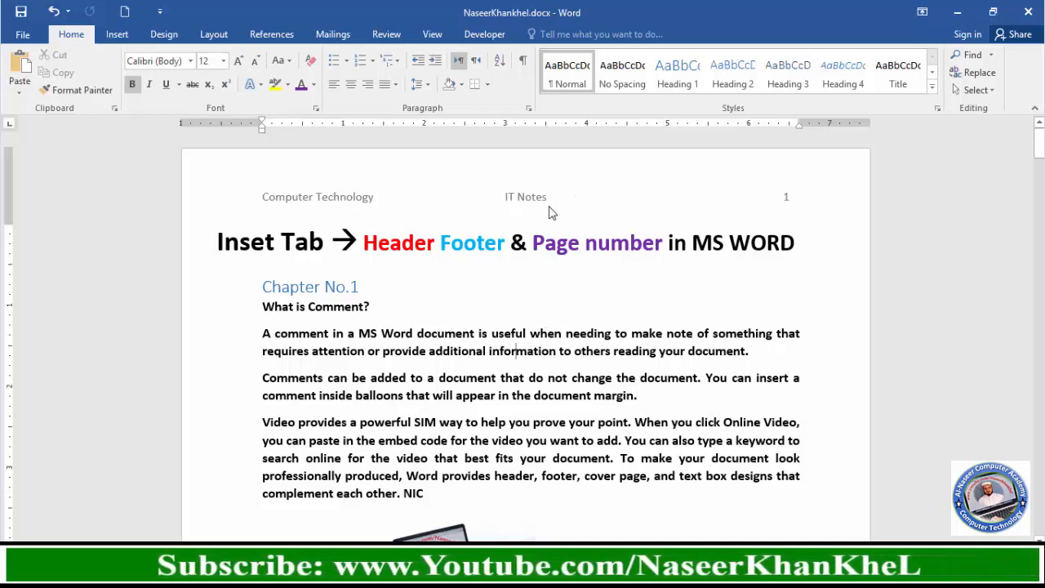
Delete the whole header line with its texts and page number
{"action": "double_click", "coordinate": [583, 197]}
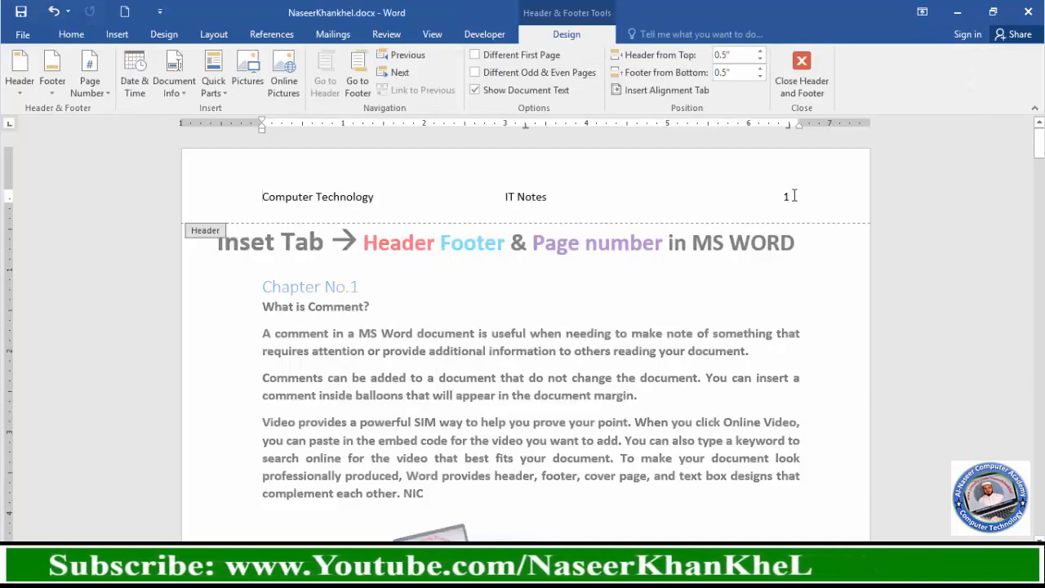
{"action": "triple_click", "coordinate": [613, 201]}
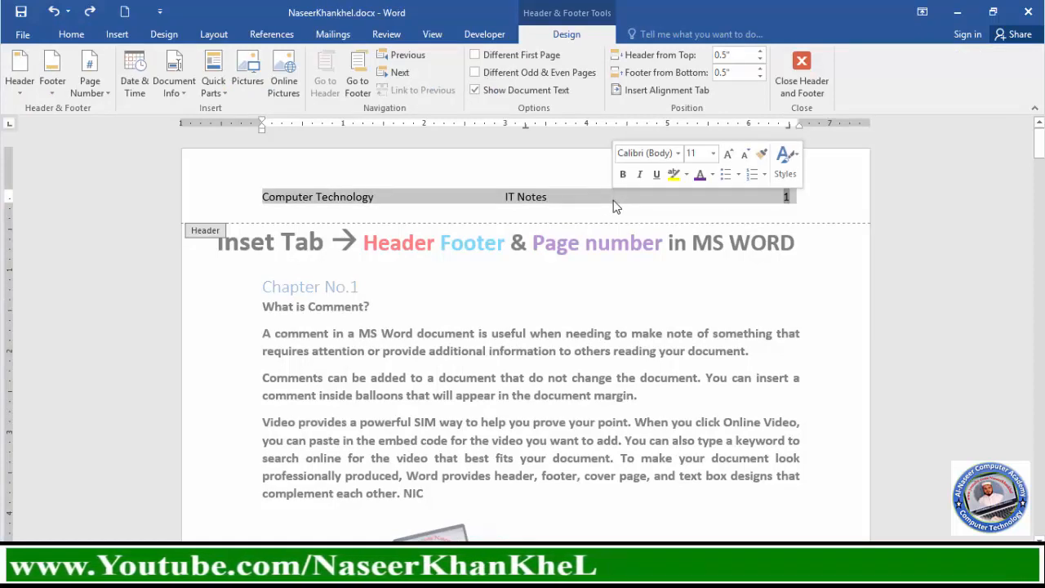
{"action": "key", "text": "Delete"}
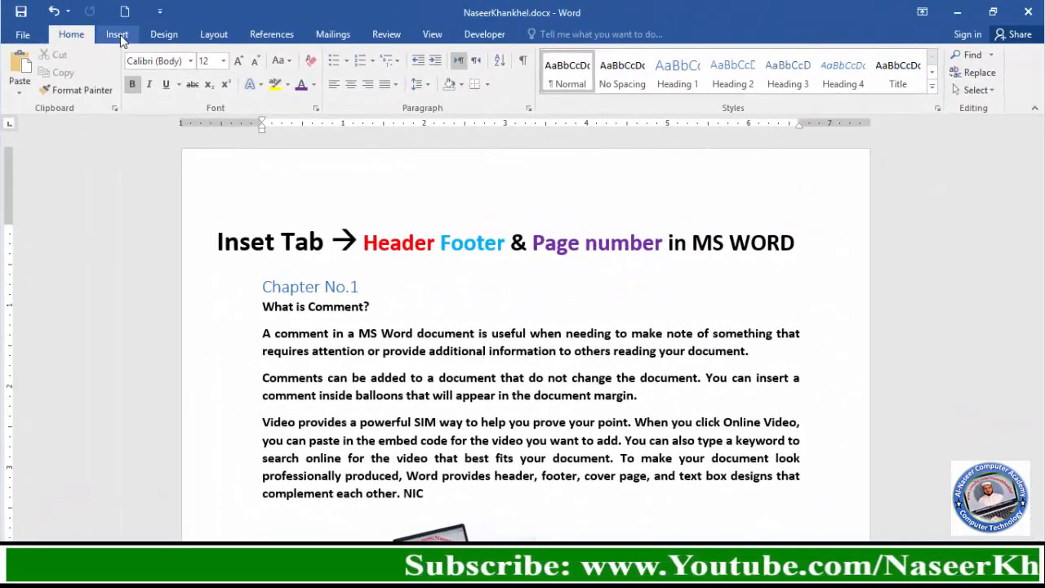
Insert a built-in header with a single text placeholder, fill it with "Computer Education", and check it on the next page
{"action": "left_click", "coordinate": [117, 34]}
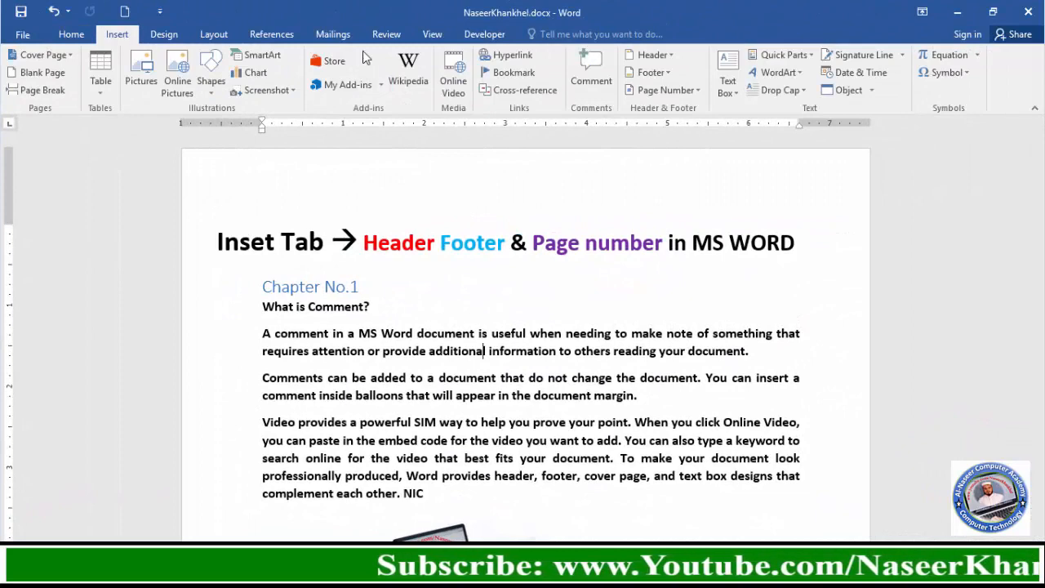
{"action": "left_click", "coordinate": [674, 57]}
{"action": "key", "text": "Escape"}
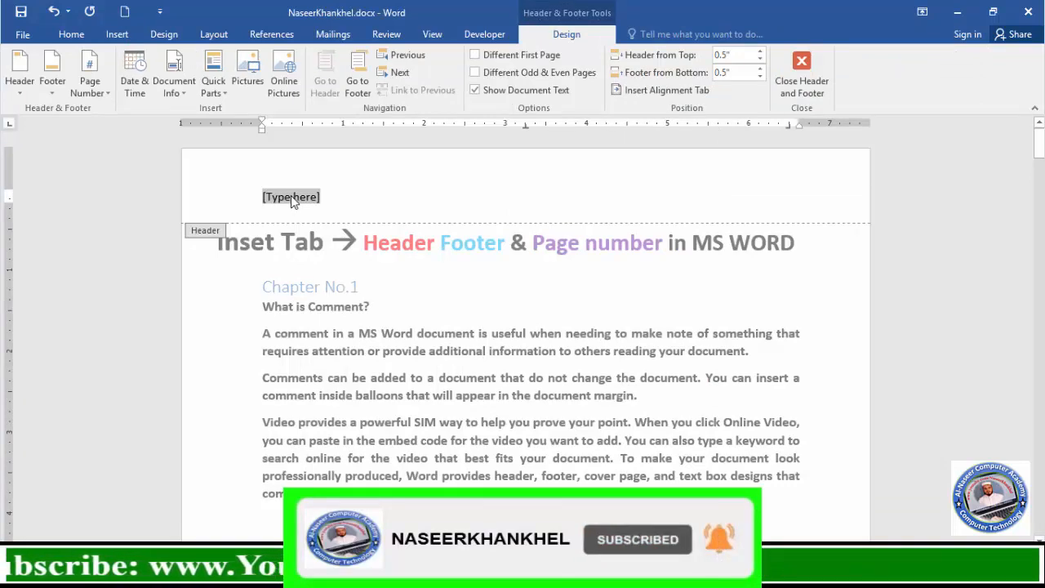
{"action": "type", "text": "Computer E"}
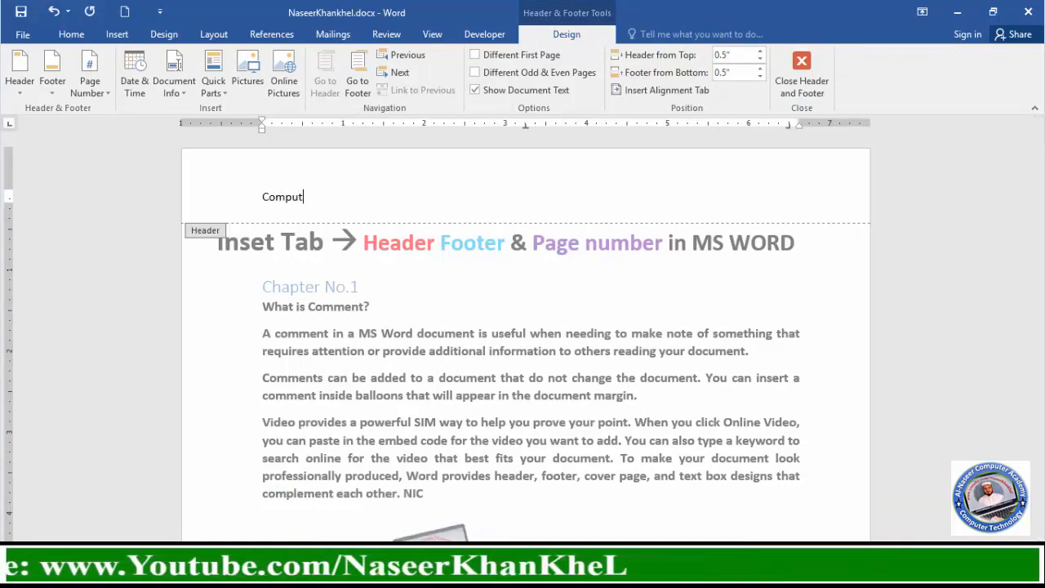
{"action": "type", "text": "ducation"}
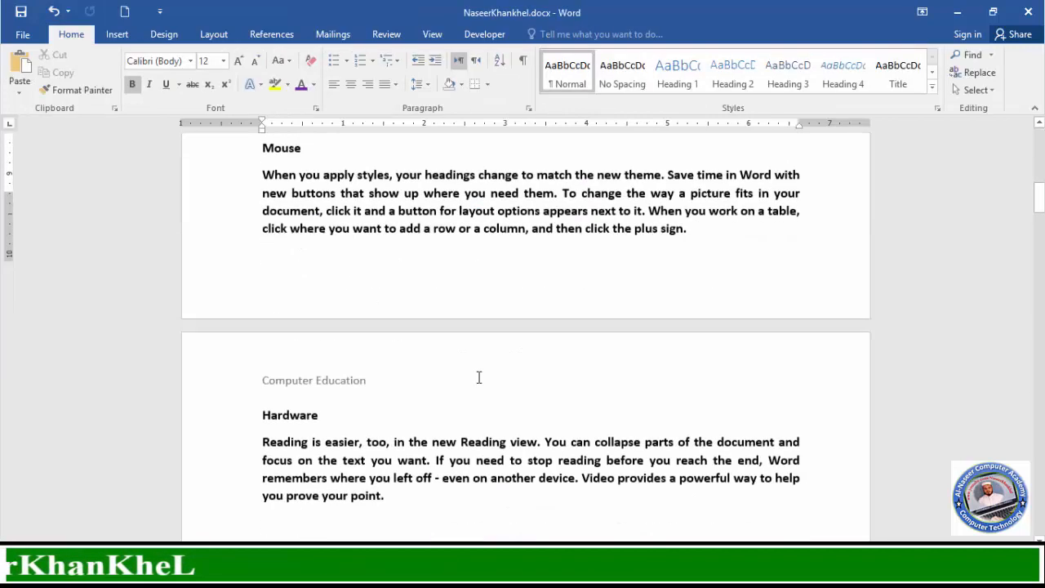
{"action": "scroll", "coordinate": [478, 378], "scroll_direction": "down", "scroll_amount": 1}
{"action": "scroll", "coordinate": [387, 345], "scroll_direction": "up", "scroll_amount": 20}
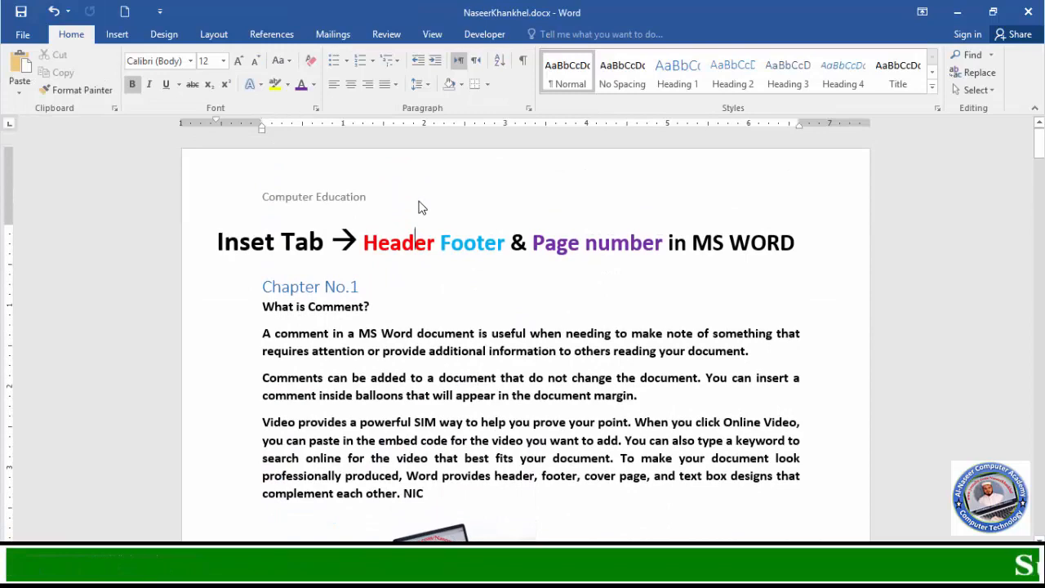
Reopen the header for editing and select the entire "Computer Education" line
{"action": "double_click", "coordinate": [420, 202]}
{"action": "left_click", "coordinate": [174, 185]}
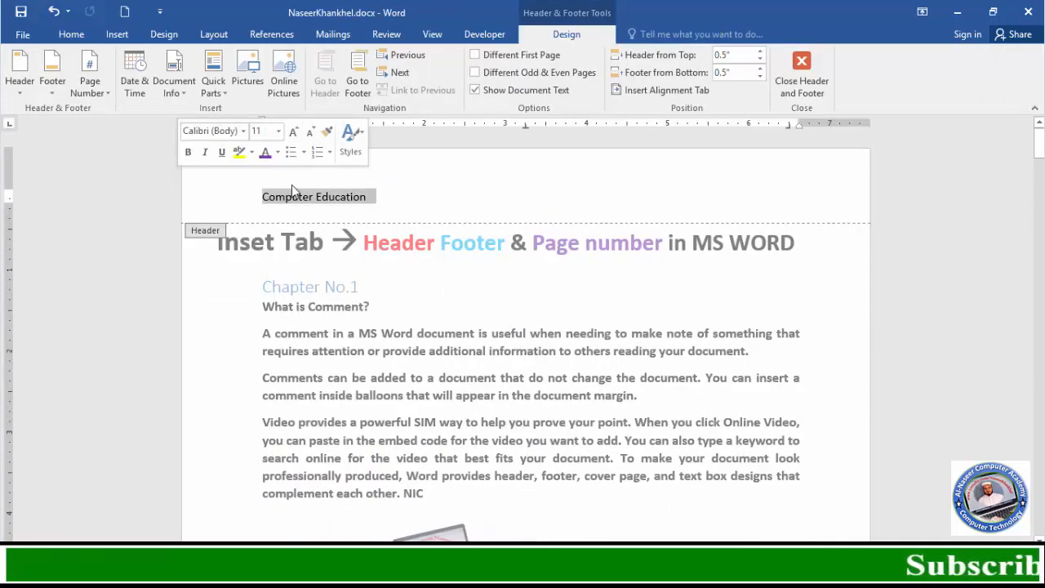
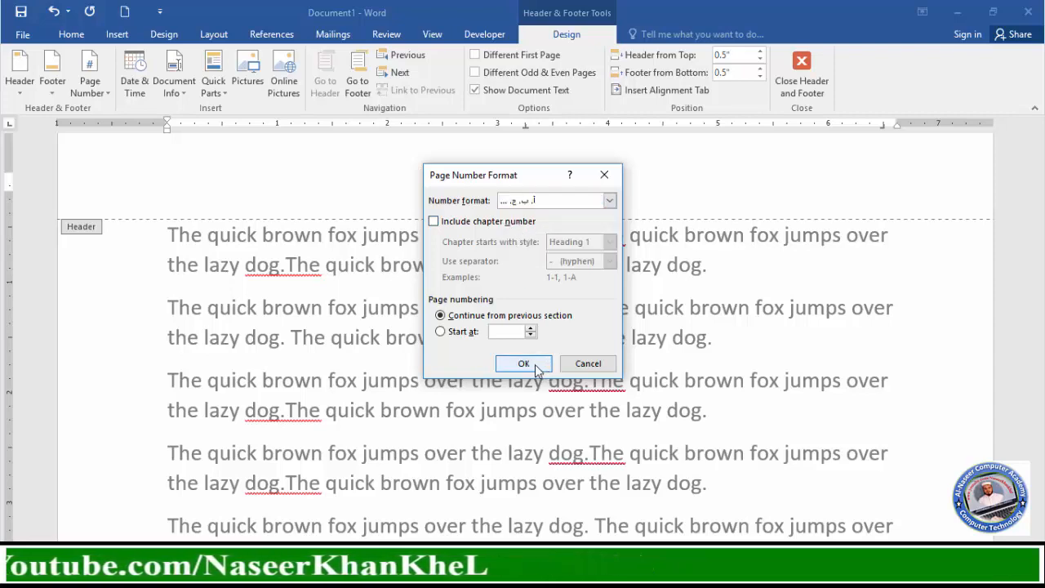
Apply the Arabic letter page number format and insert a Plain Number 2 page number at the top of the pages
{"action": "left_click", "coordinate": [523, 363]}
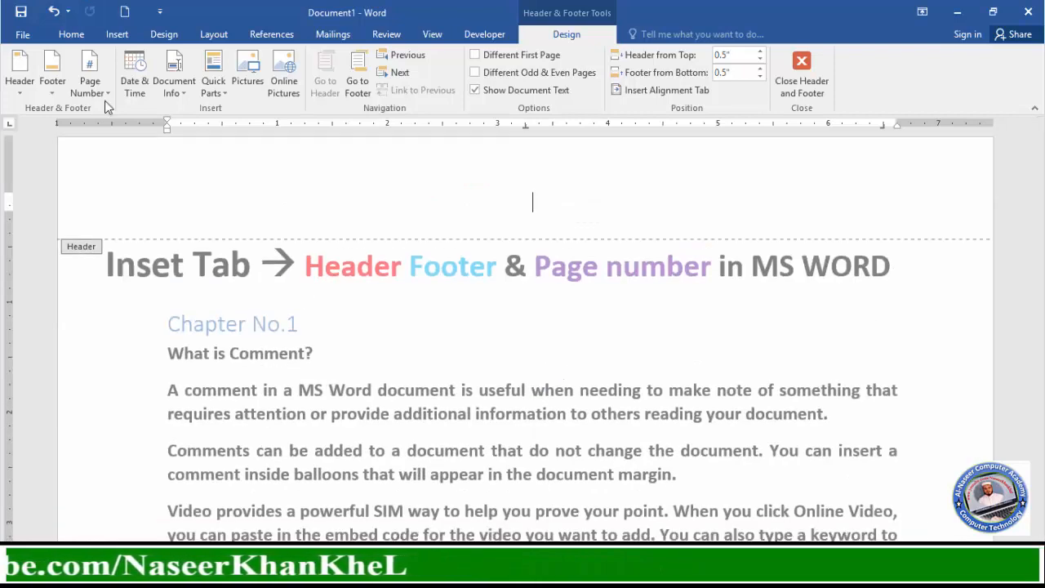
{"action": "left_click", "coordinate": [105, 96]}
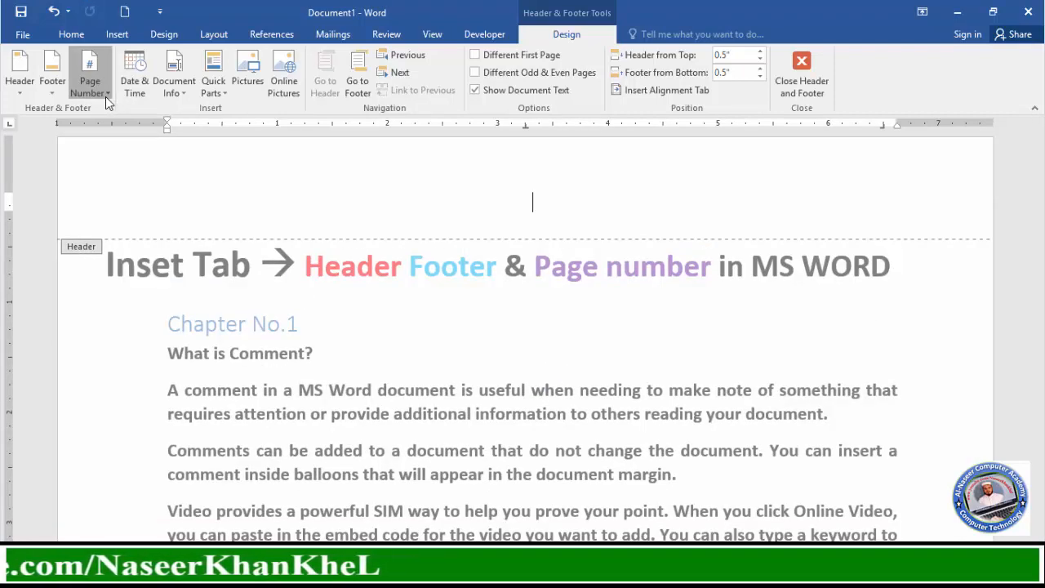
{"action": "mouse_move", "coordinate": [110, 111]}
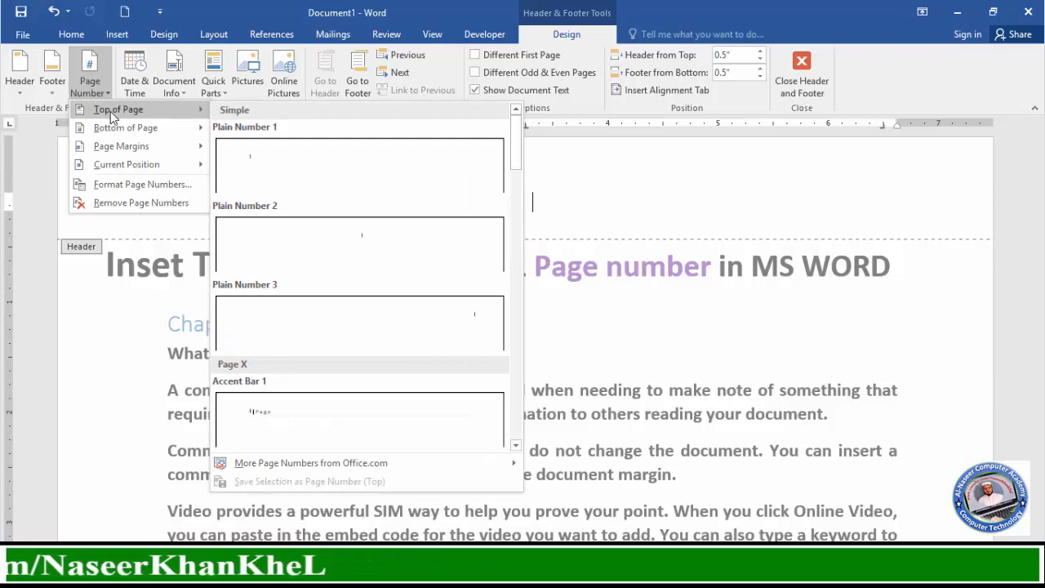
{"action": "left_click", "coordinate": [369, 240]}
{"action": "double_click", "coordinate": [620, 379]}
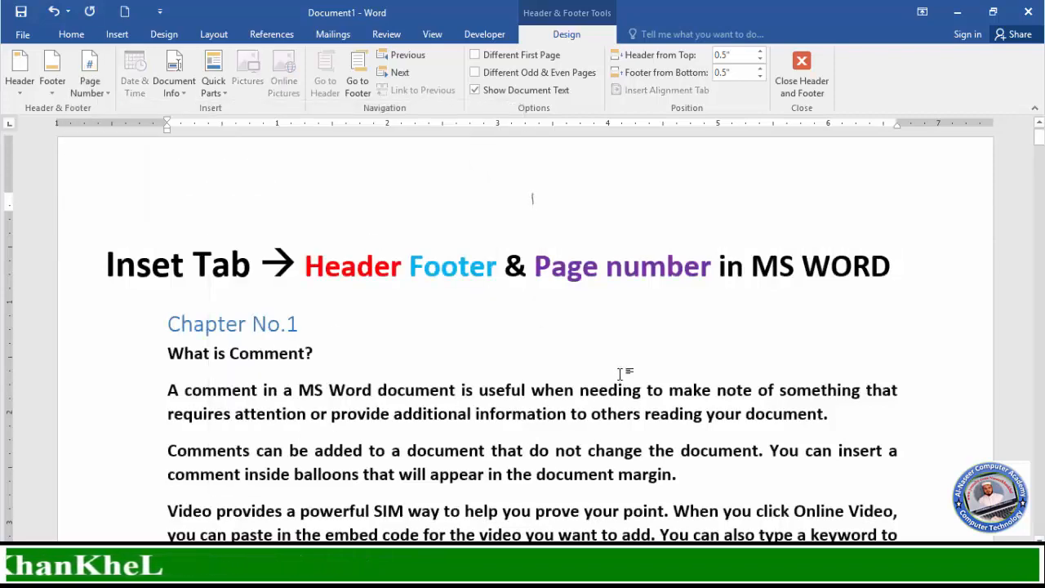
Examine the Arabic letter page numbers in the headers of the following pages
{"action": "scroll", "coordinate": [545, 245], "scroll_direction": "down", "scroll_amount": 8}
{"action": "scroll", "coordinate": [552, 253], "scroll_direction": "down", "scroll_amount": 15}
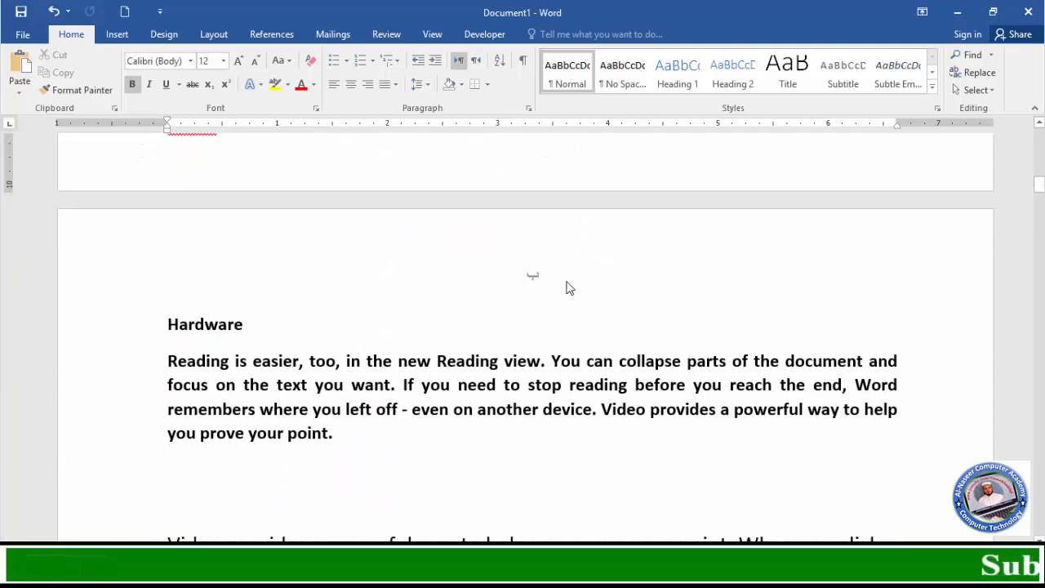
{"action": "scroll", "coordinate": [527, 298], "scroll_direction": "down", "scroll_amount": 12}
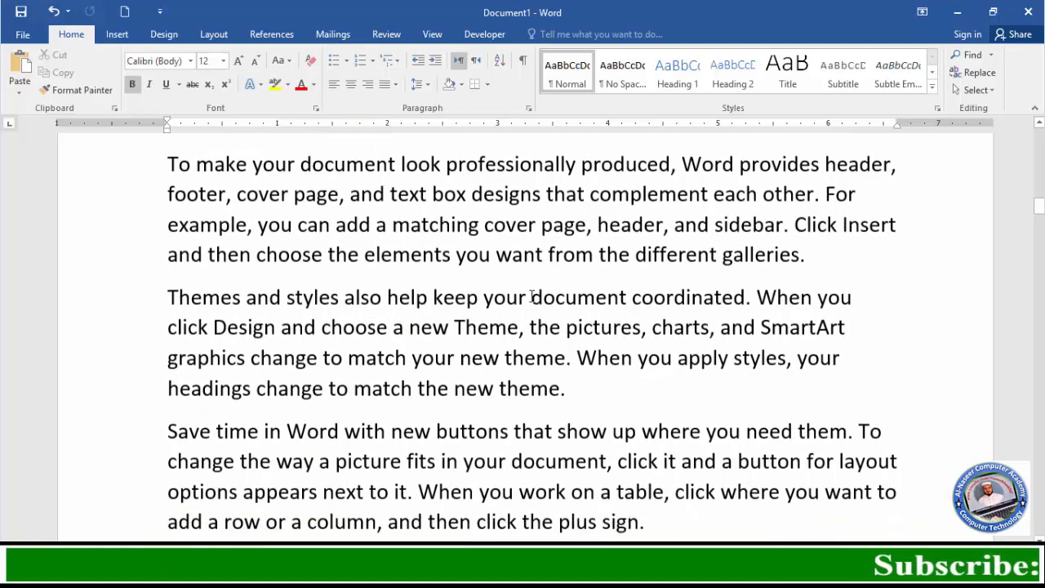
{"action": "scroll", "coordinate": [531, 296], "scroll_direction": "down", "scroll_amount": 8}
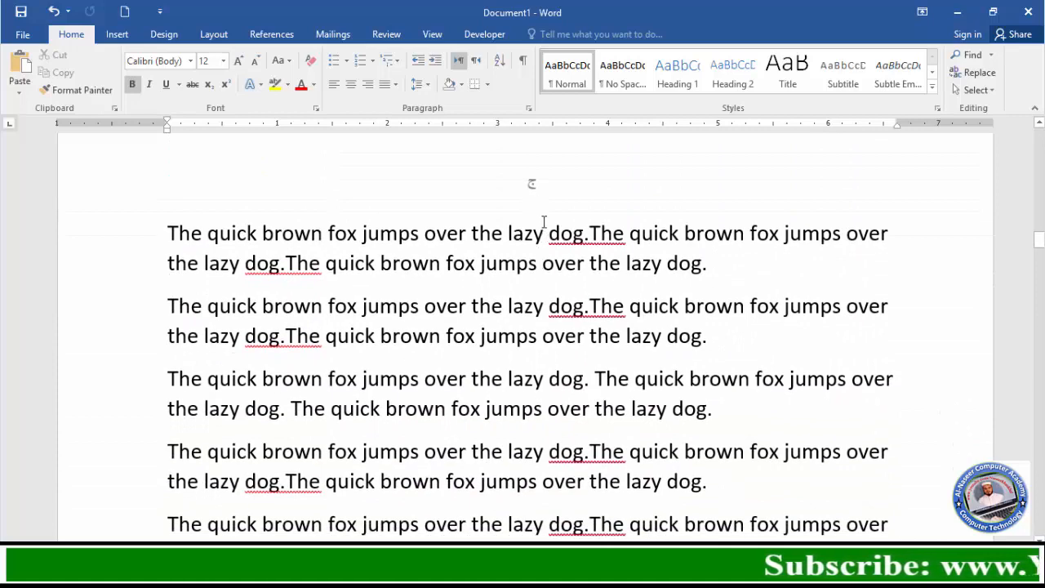
{"action": "scroll", "coordinate": [561, 259], "scroll_direction": "down", "scroll_amount": 14}
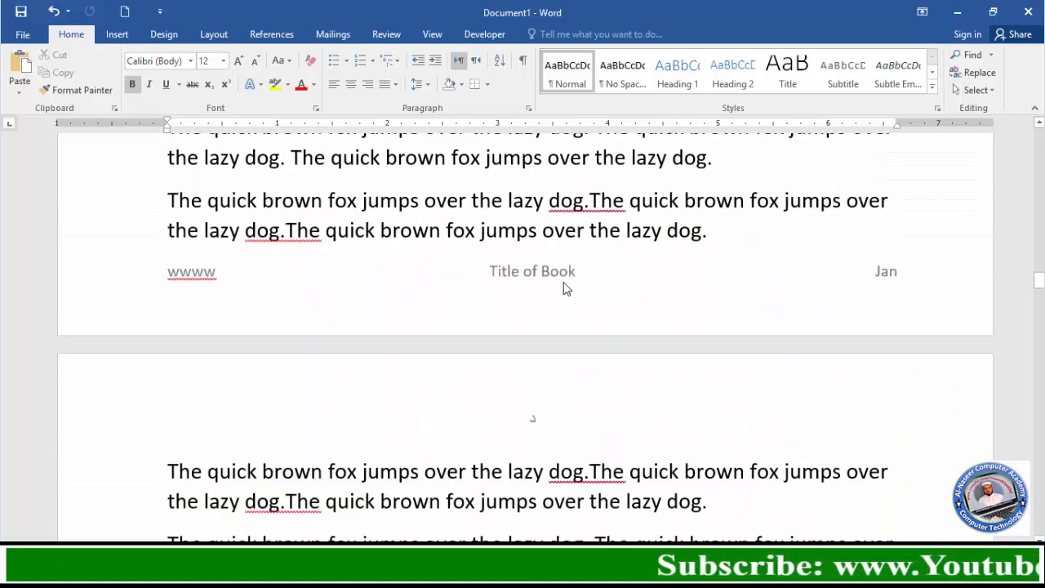
{"action": "scroll", "coordinate": [564, 282], "scroll_direction": "down", "scroll_amount": 1}
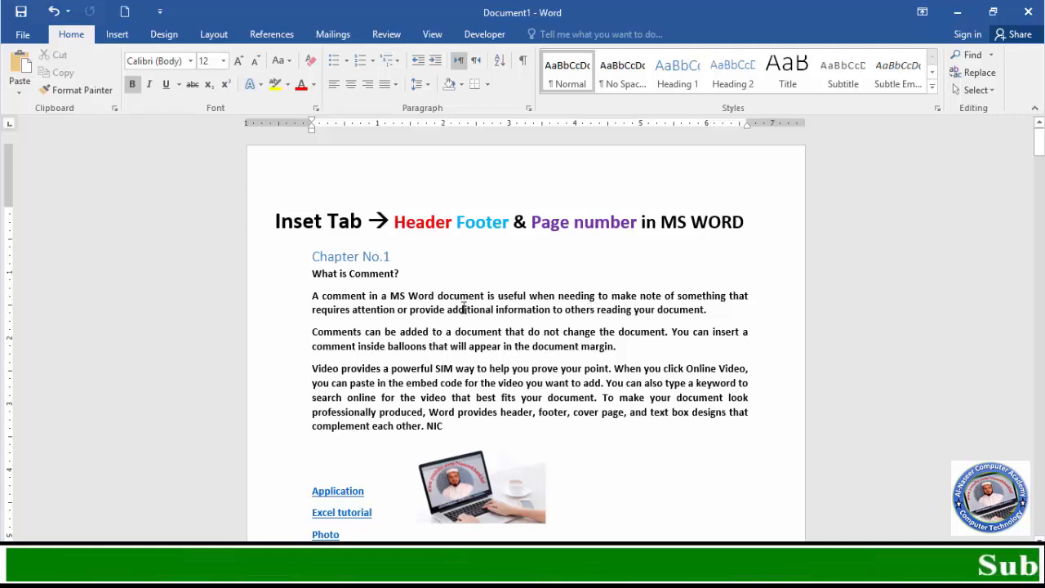
Cut the laptop picture from the first page's body and paste it into the page header
{"action": "left_click", "coordinate": [495, 488]}
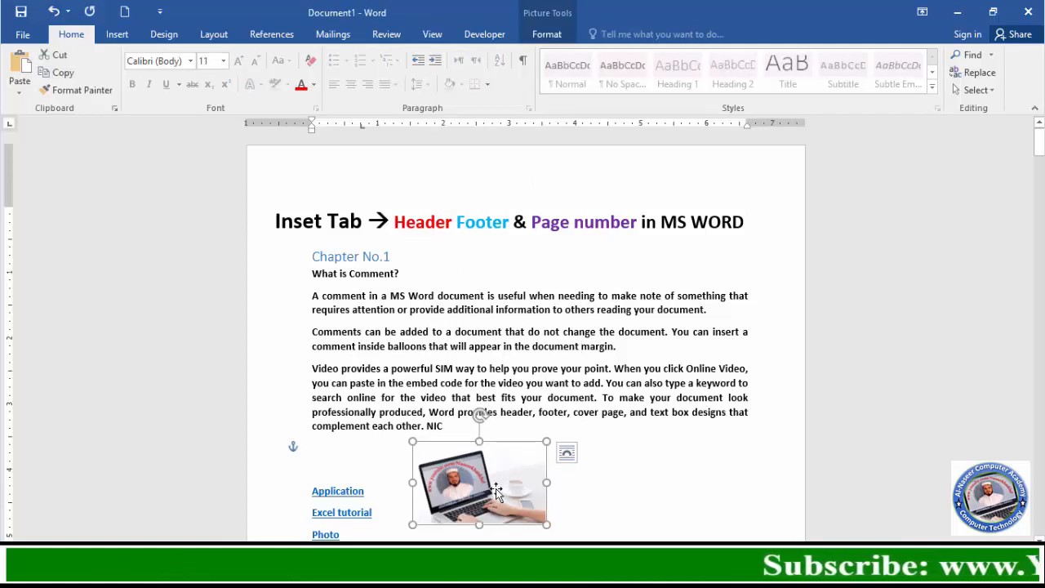
{"action": "right_click", "coordinate": [496, 489]}
{"action": "right_click", "coordinate": [464, 488]}
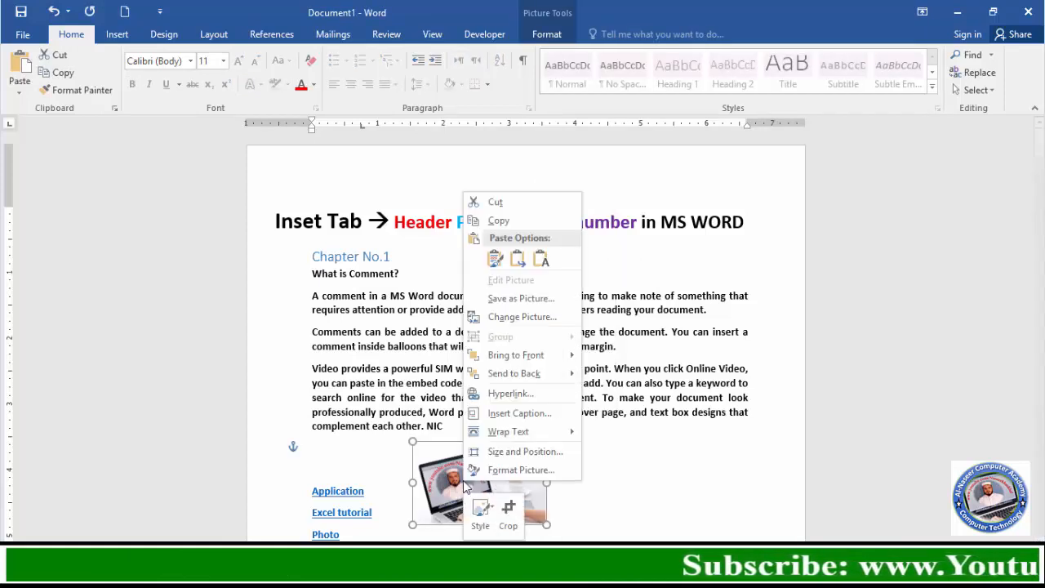
{"action": "left_click", "coordinate": [516, 205]}
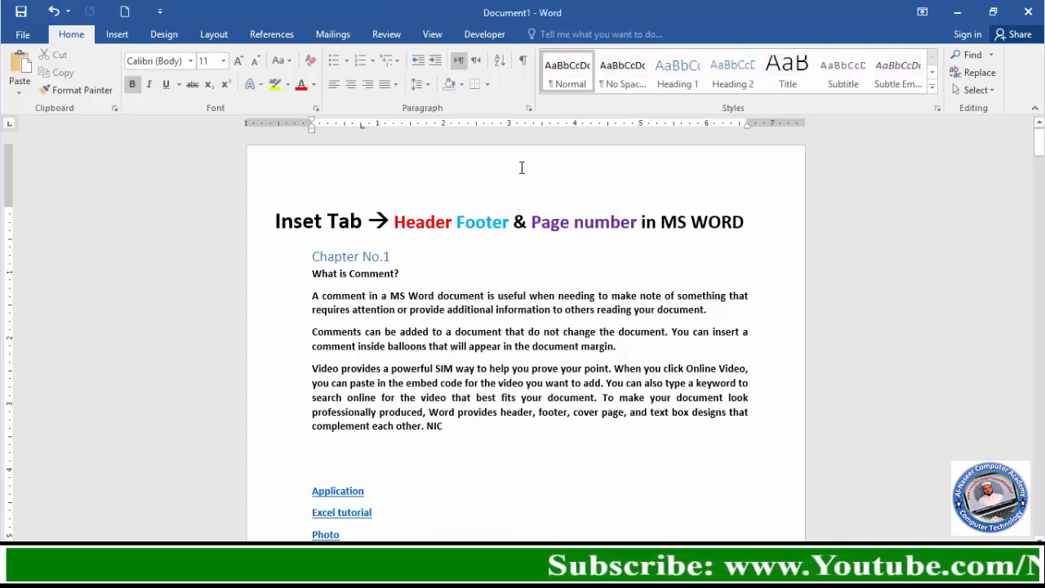
{"action": "double_click", "coordinate": [521, 167]}
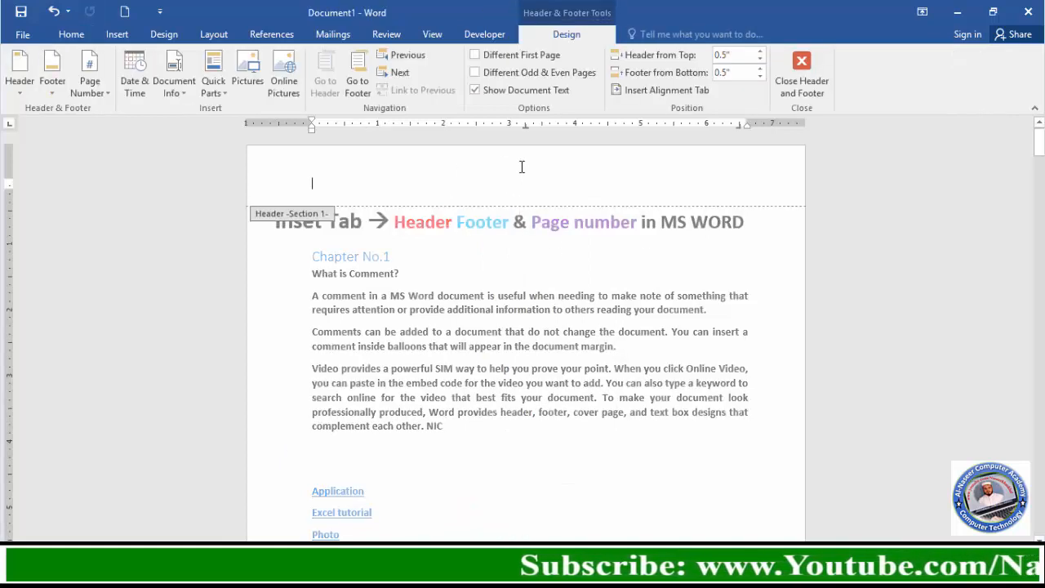
{"action": "right_click", "coordinate": [561, 184]}
{"action": "left_click", "coordinate": [594, 252]}
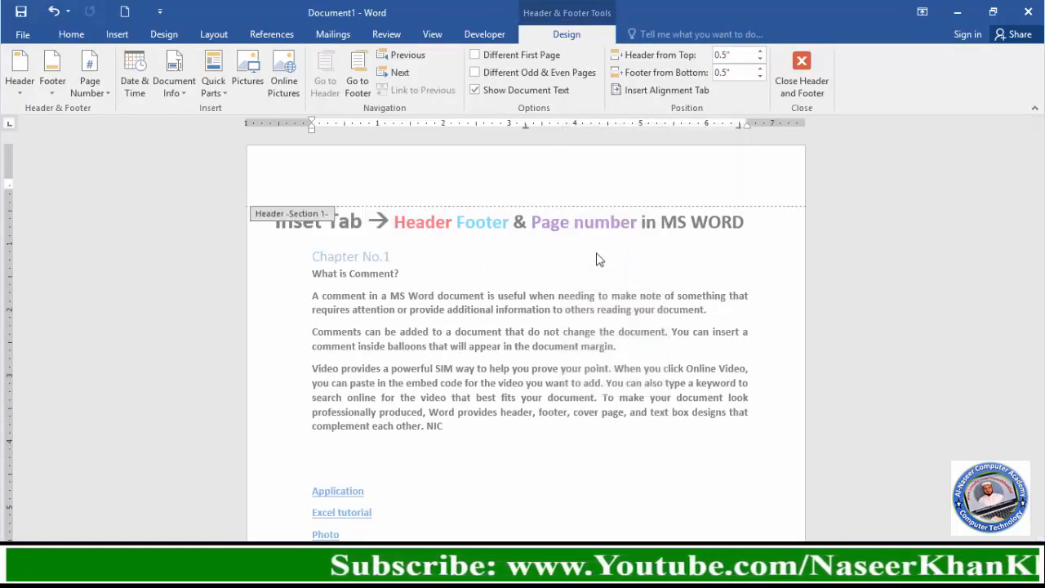
Move the header picture to the page's upper-right corner, shrink it to fit the header area, and finish editing the header
{"action": "left_click_drag", "start_coordinate": [422, 200], "coordinate": [745, 172]}
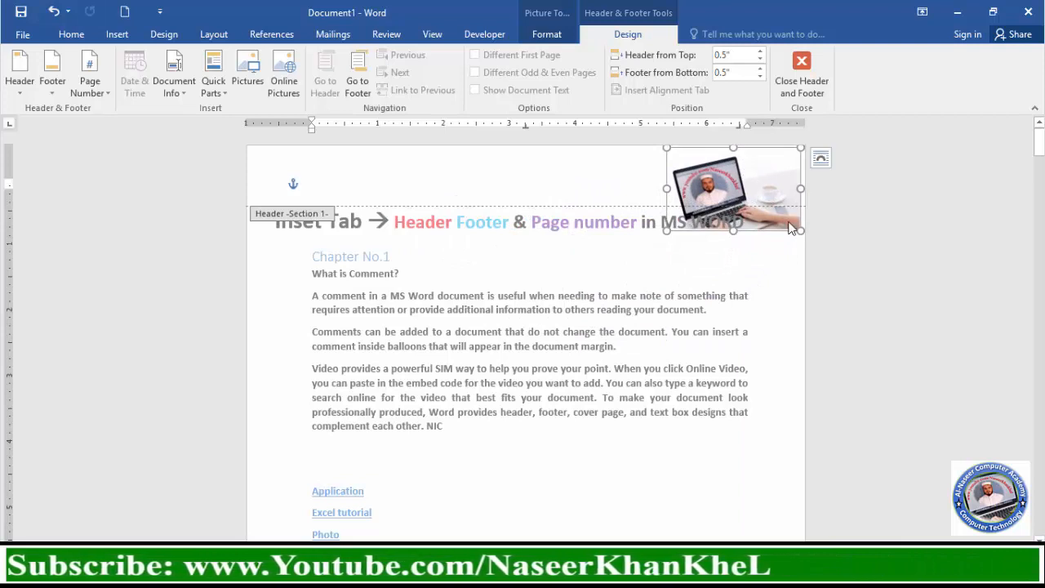
{"action": "left_click_drag", "start_coordinate": [801, 230], "coordinate": [741, 185]}
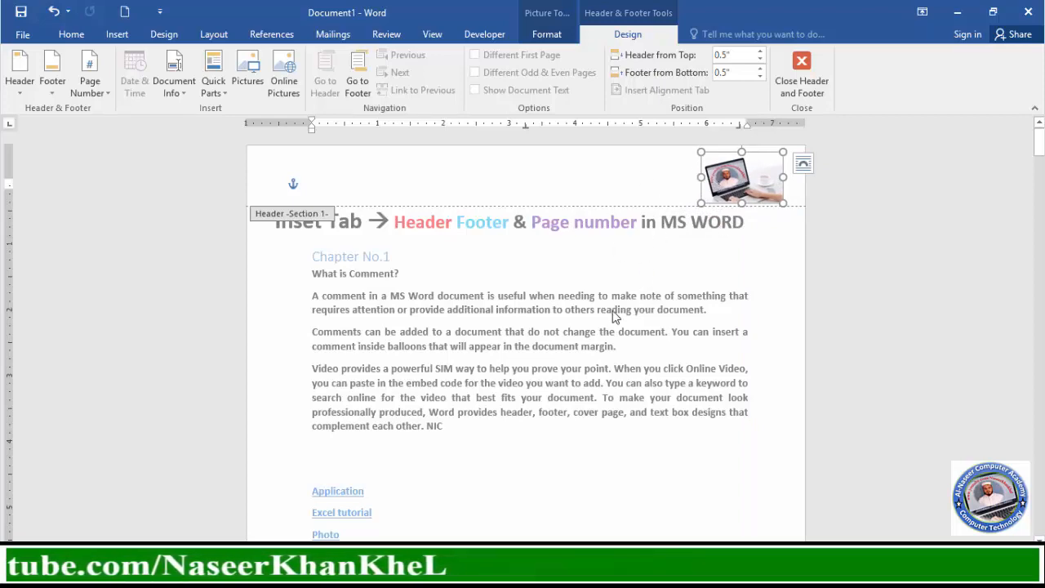
{"action": "left_click", "coordinate": [797, 75]}
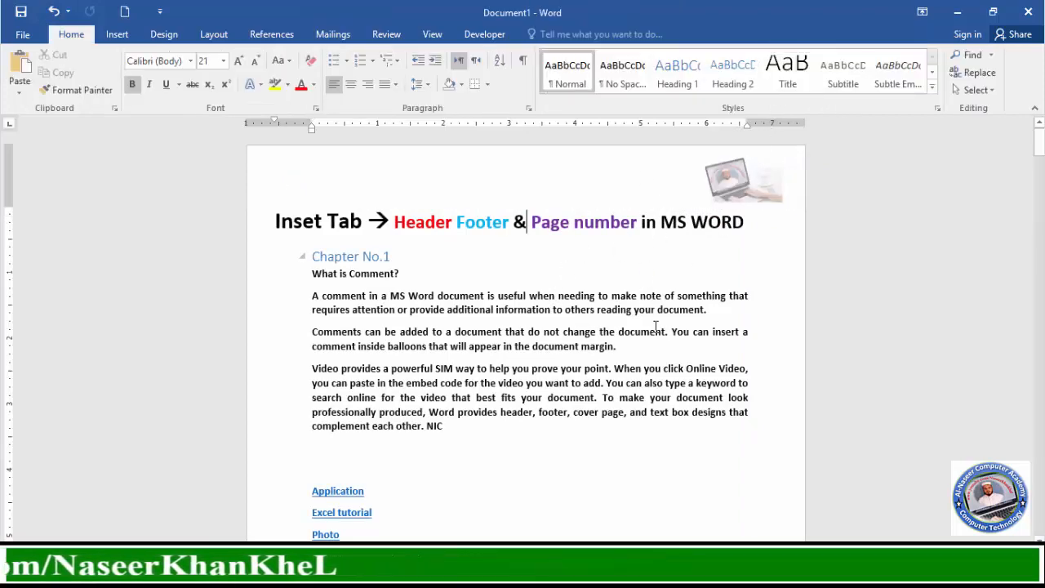
Examine the header picture at the top of the following pages
{"action": "scroll", "coordinate": [665, 320], "scroll_direction": "down", "scroll_amount": 10}
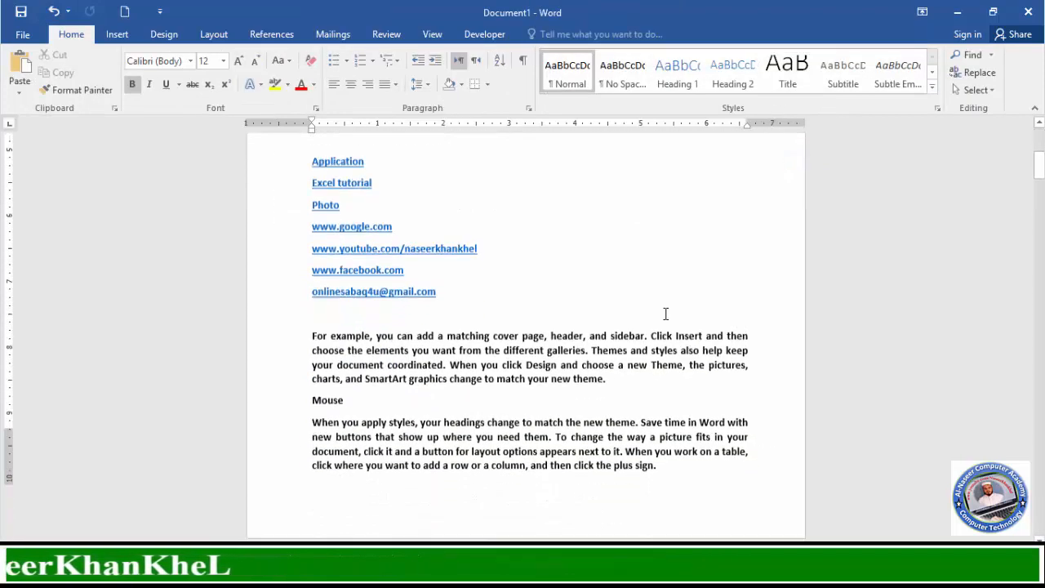
{"action": "scroll", "coordinate": [665, 320], "scroll_direction": "down", "scroll_amount": 1}
{"action": "scroll", "coordinate": [665, 343], "scroll_direction": "down", "scroll_amount": 20}
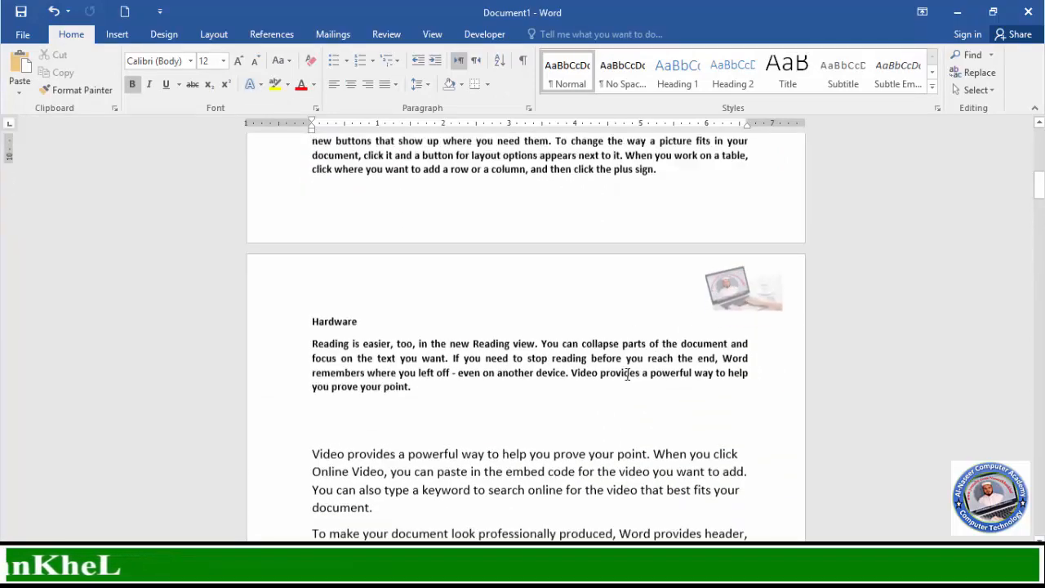
{"action": "scroll", "coordinate": [641, 380], "scroll_direction": "down", "scroll_amount": 3}
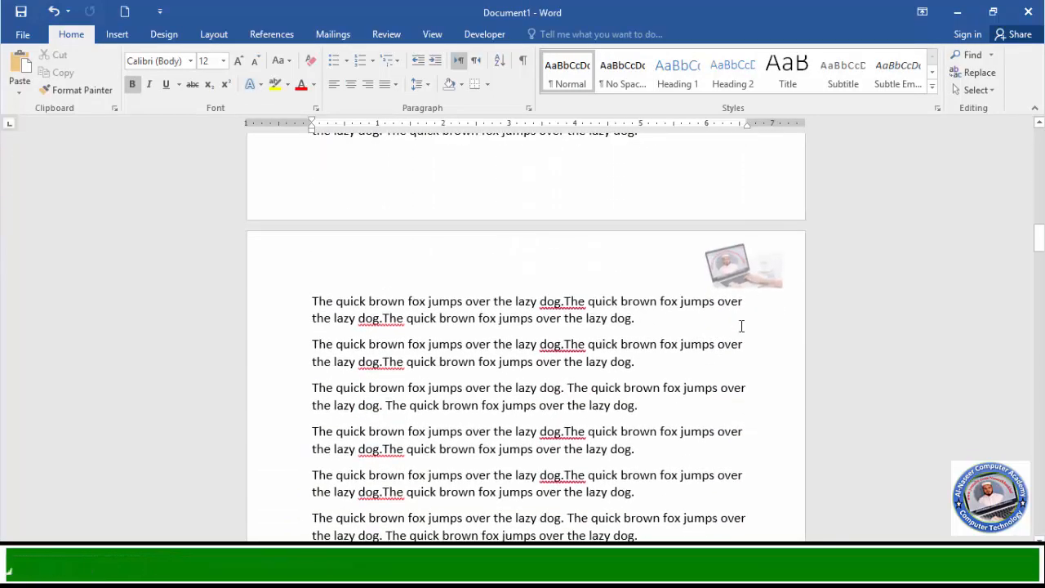
{"action": "scroll", "coordinate": [703, 333], "scroll_direction": "up", "scroll_amount": 6, "text": "ctrl"}
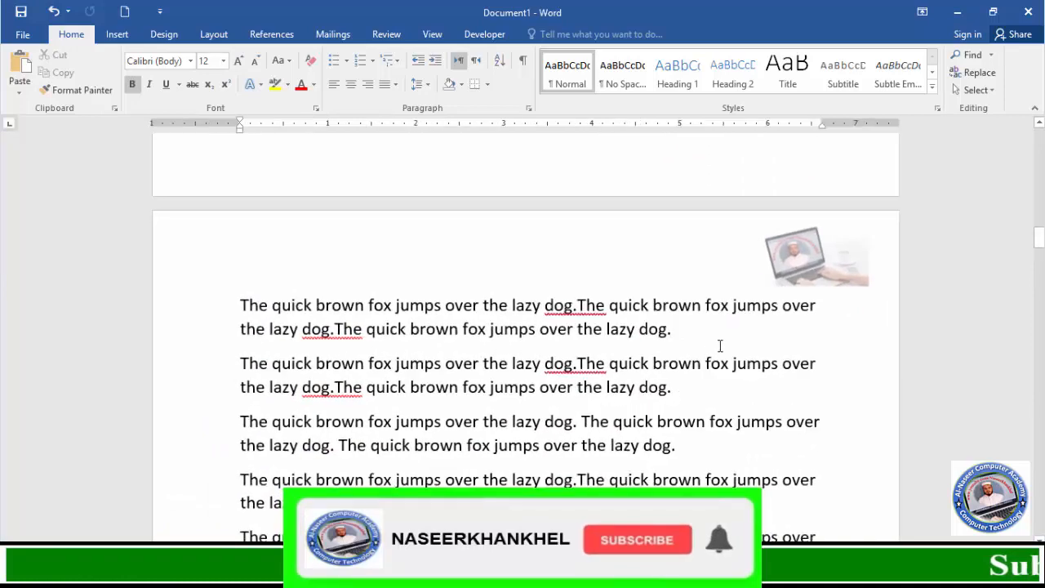
{"action": "scroll", "coordinate": [789, 366], "scroll_direction": "up", "scroll_amount": 2}
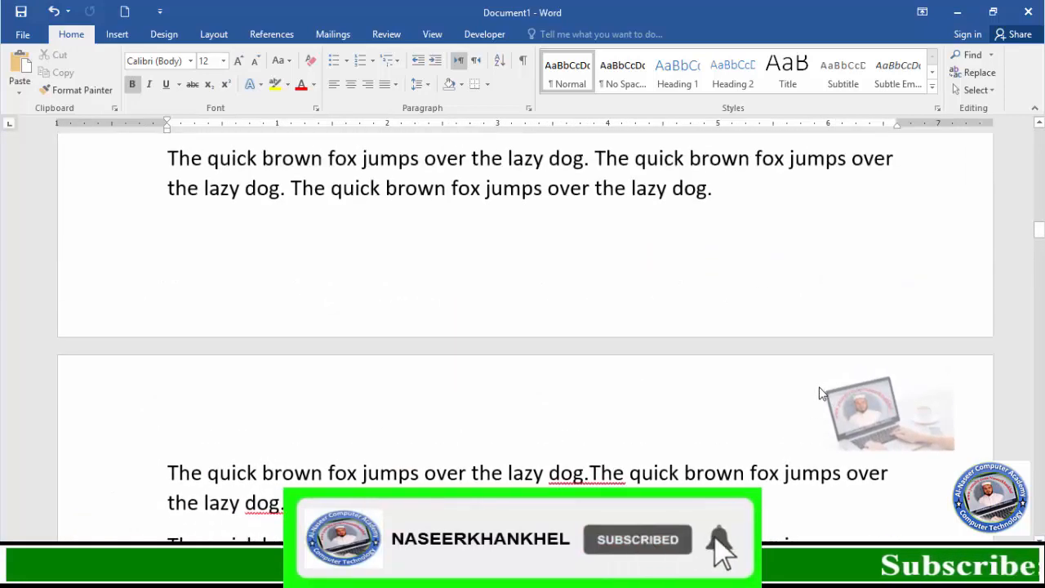
{"action": "scroll", "coordinate": [816, 384], "scroll_direction": "down", "scroll_amount": 3}
{"action": "scroll", "coordinate": [776, 403], "scroll_direction": "up", "scroll_amount": 5}
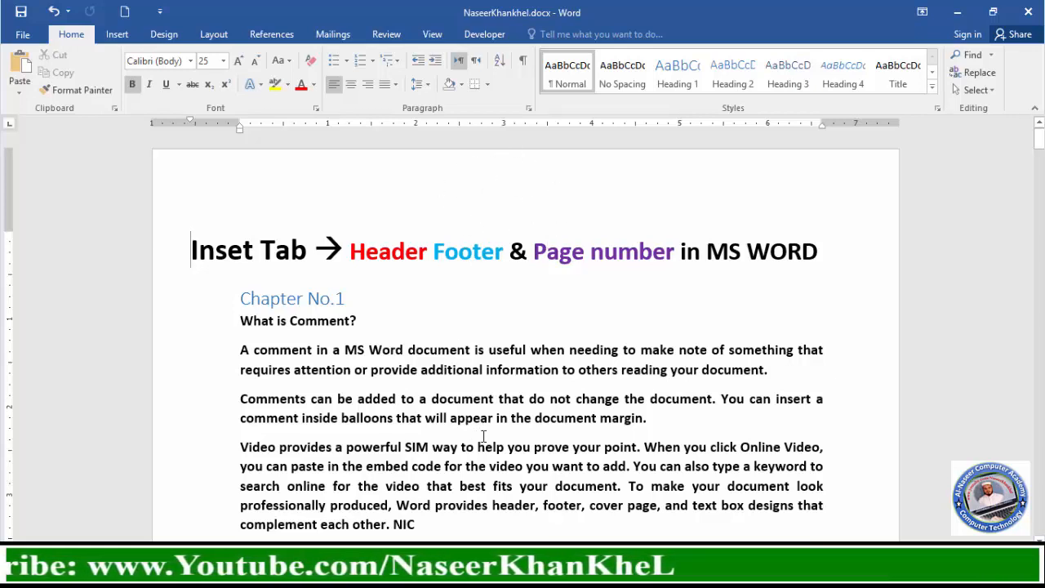
Insert a Next Page section break after the last paragraph of the third page
{"action": "scroll", "coordinate": [483, 435], "scroll_direction": "down", "scroll_amount": 8}
{"action": "scroll", "coordinate": [484, 437], "scroll_direction": "down", "scroll_amount": 20}
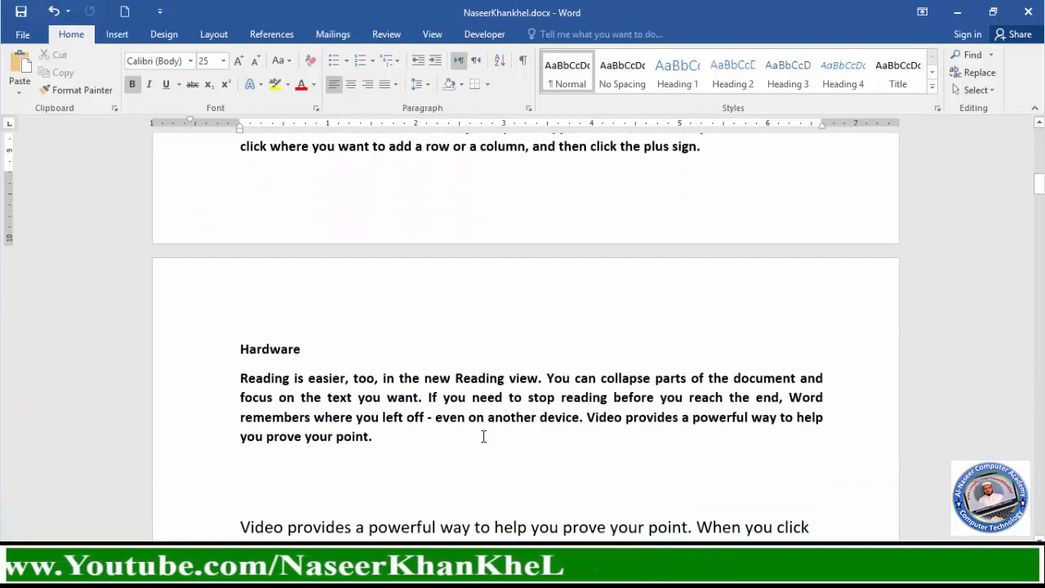
{"action": "scroll", "coordinate": [514, 382], "scroll_direction": "down", "scroll_amount": 15}
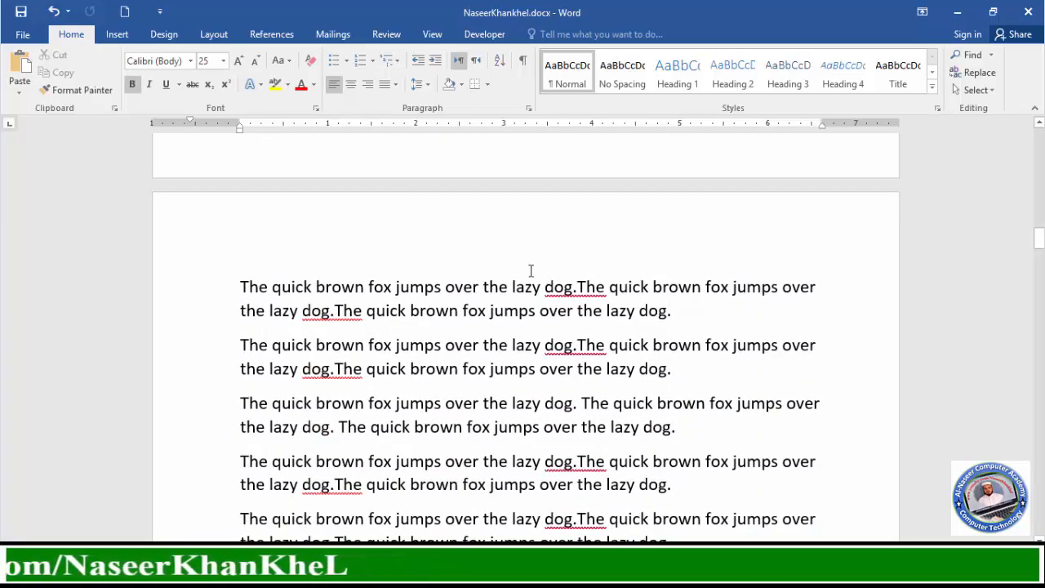
{"action": "scroll", "coordinate": [534, 281], "scroll_direction": "up", "scroll_amount": 10}
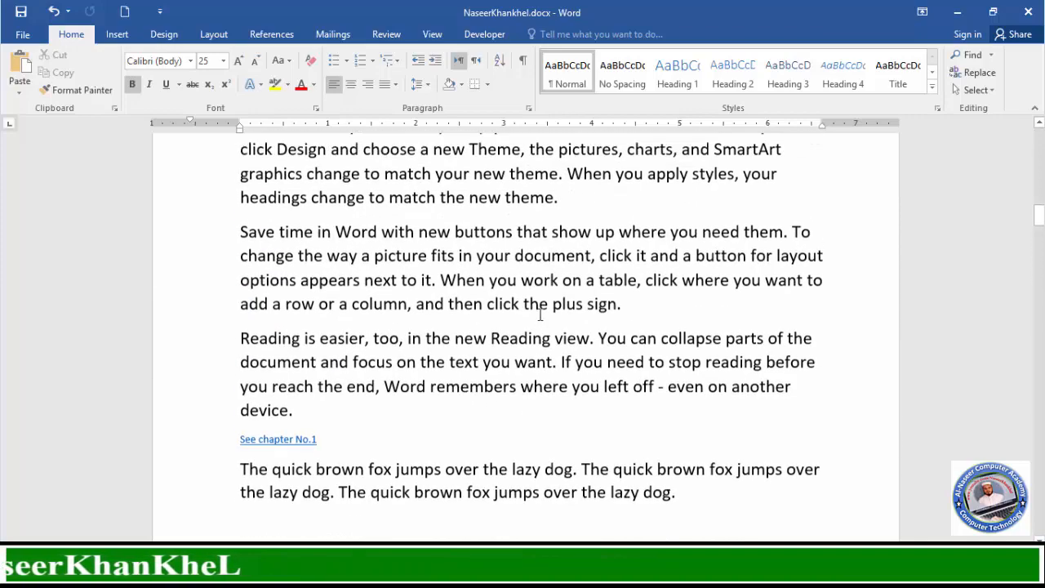
{"action": "scroll", "coordinate": [540, 318], "scroll_direction": "down", "scroll_amount": 15}
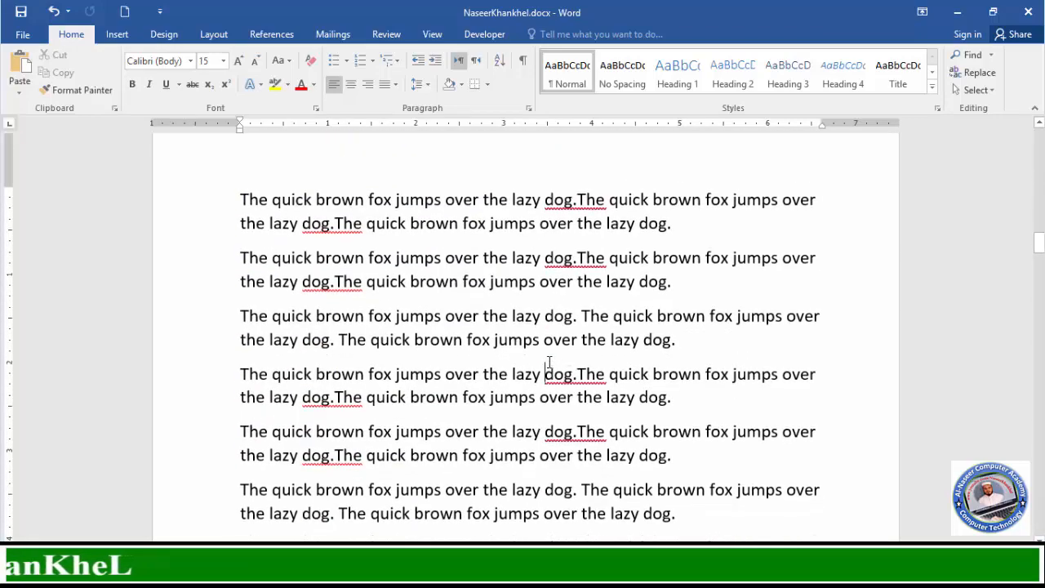
{"action": "scroll", "coordinate": [549, 361], "scroll_direction": "down", "scroll_amount": 5}
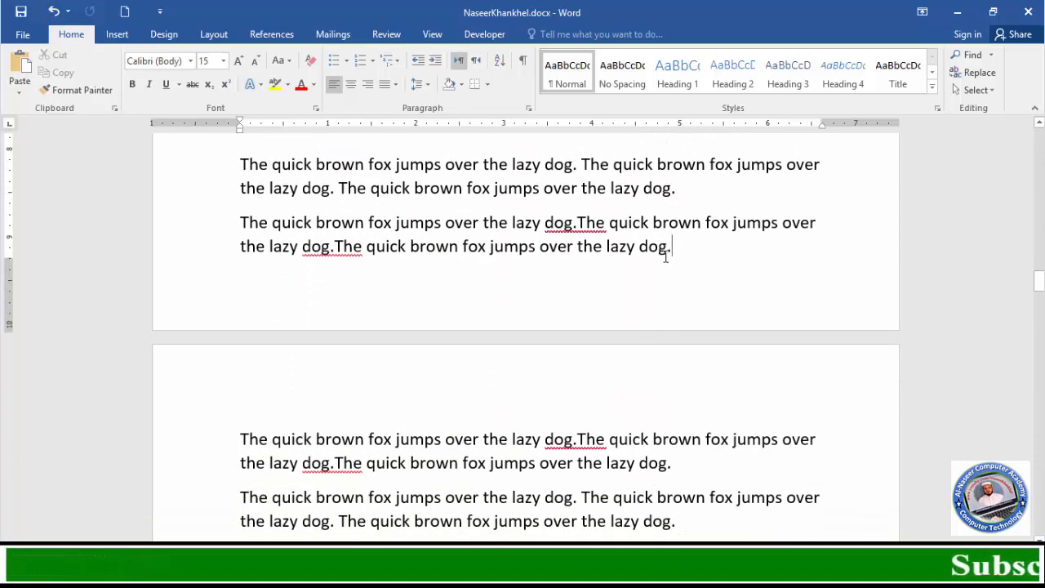
{"action": "left_click", "coordinate": [213, 34]}
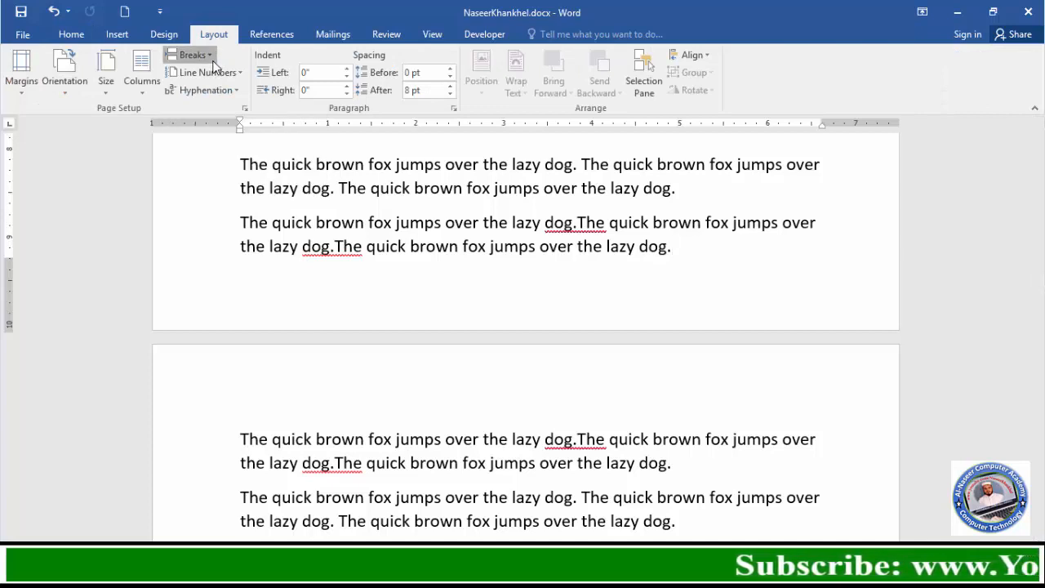
{"action": "left_click", "coordinate": [211, 57]}
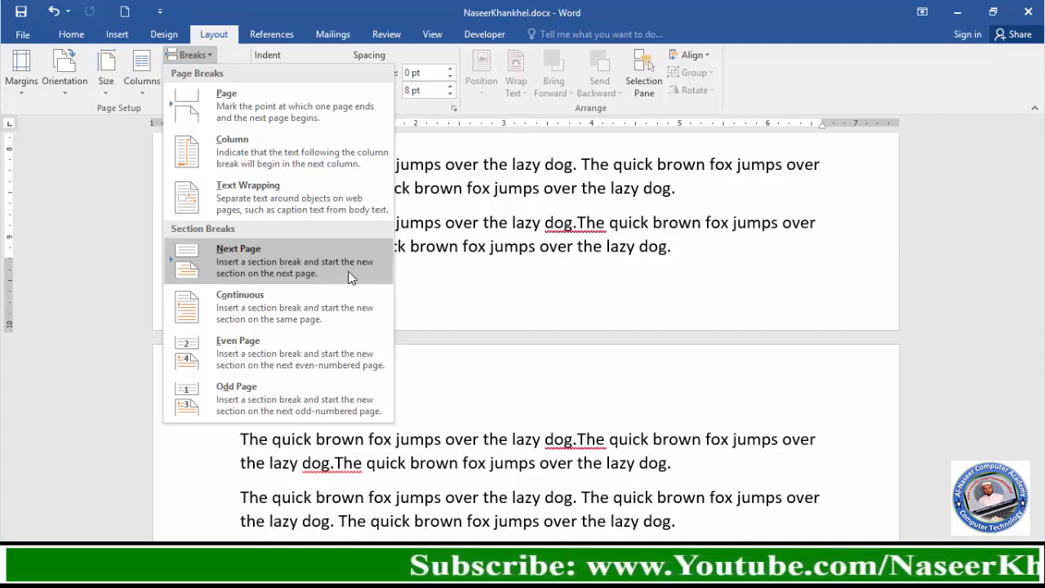
{"action": "left_click", "coordinate": [276, 260]}
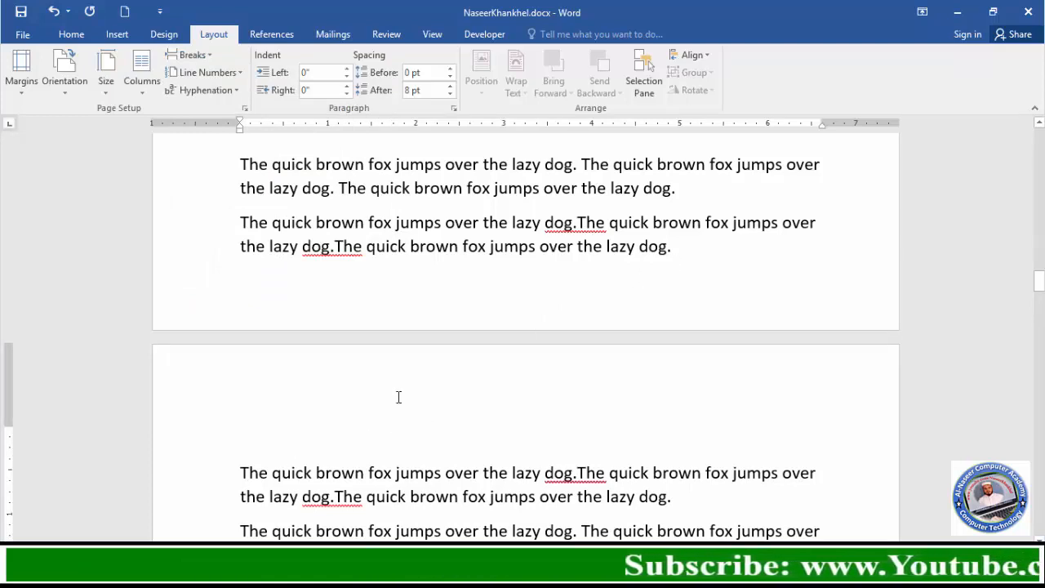
Open the first page's header for editing and set the page number format to i, ii, iii
{"action": "scroll", "coordinate": [453, 405], "scroll_direction": "up", "scroll_amount": 15}
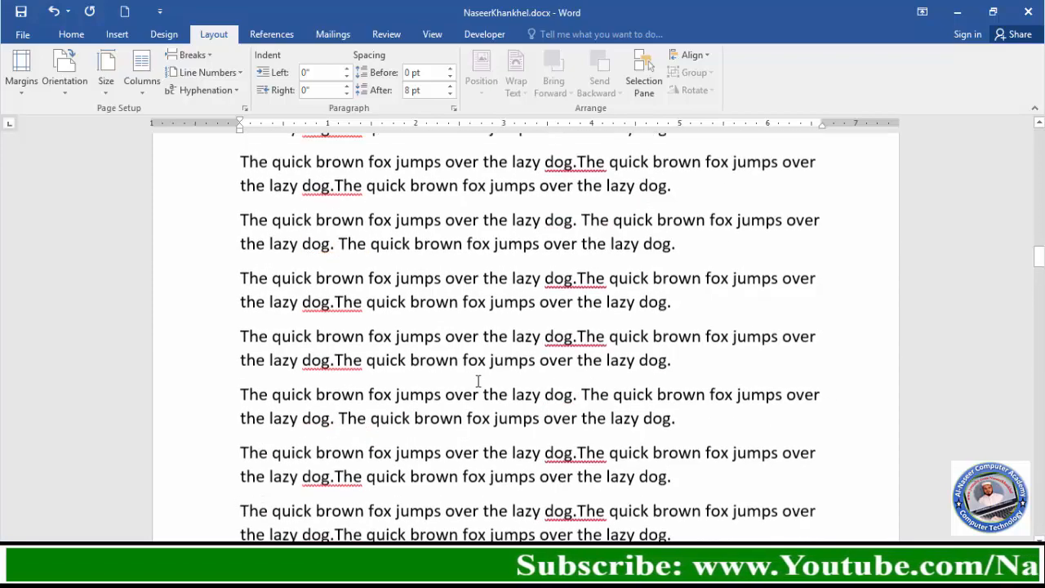
{"action": "scroll", "coordinate": [548, 340], "scroll_direction": "up", "scroll_amount": 5}
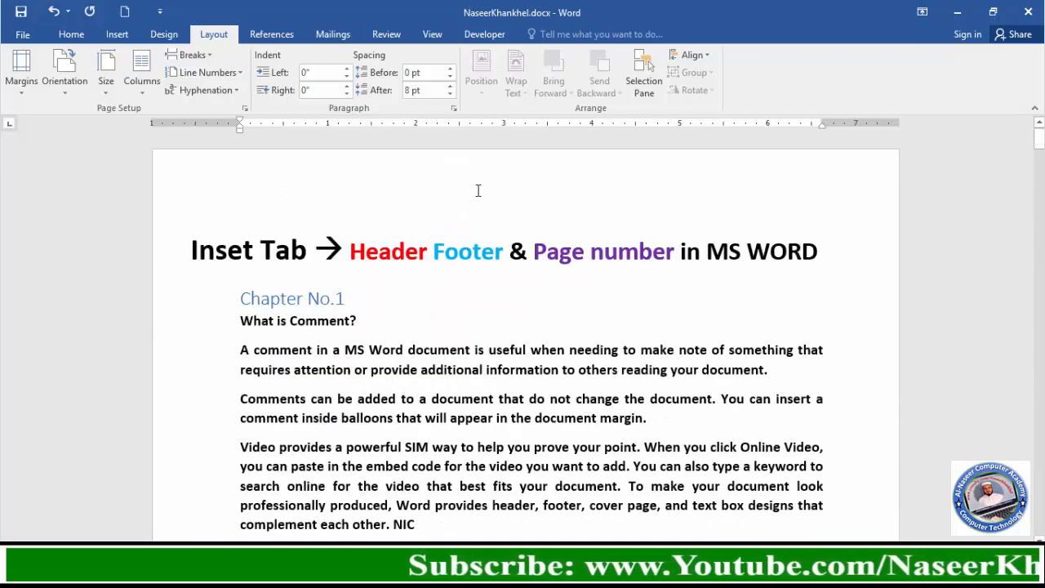
{"action": "double_click", "coordinate": [478, 186]}
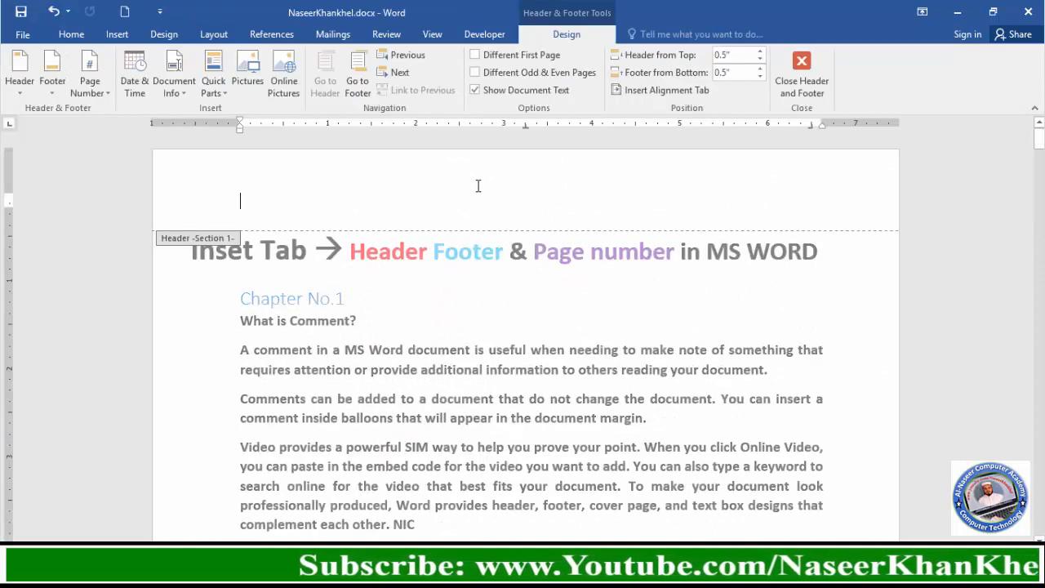
{"action": "left_click", "coordinate": [105, 96]}
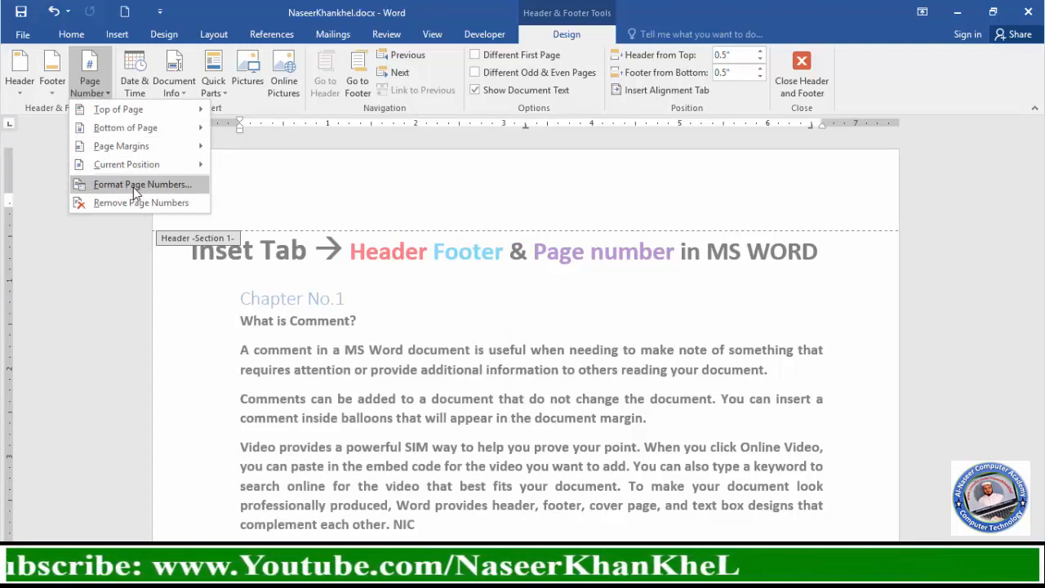
{"action": "left_click", "coordinate": [164, 196]}
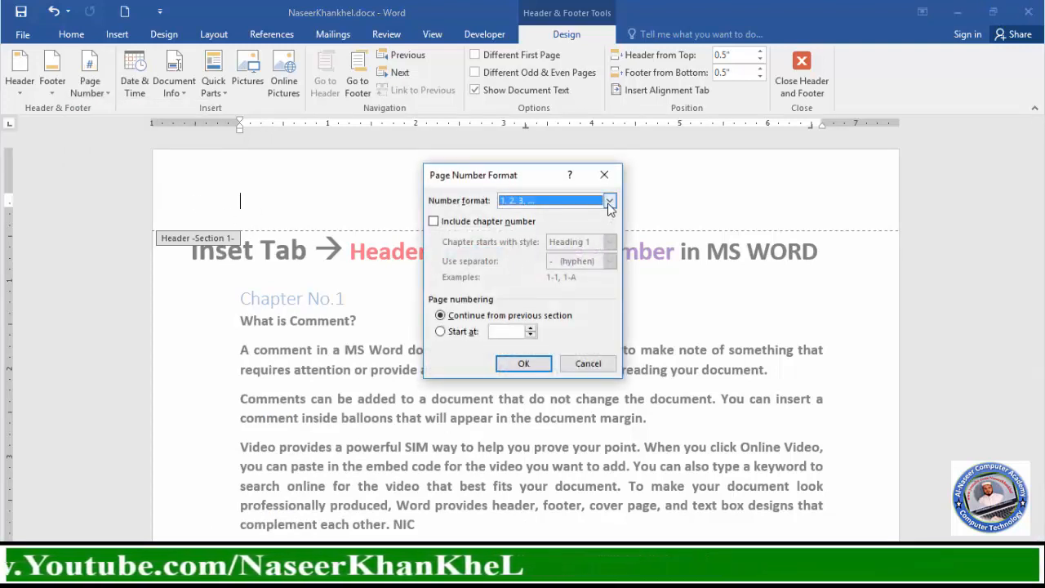
{"action": "left_click", "coordinate": [609, 200]}
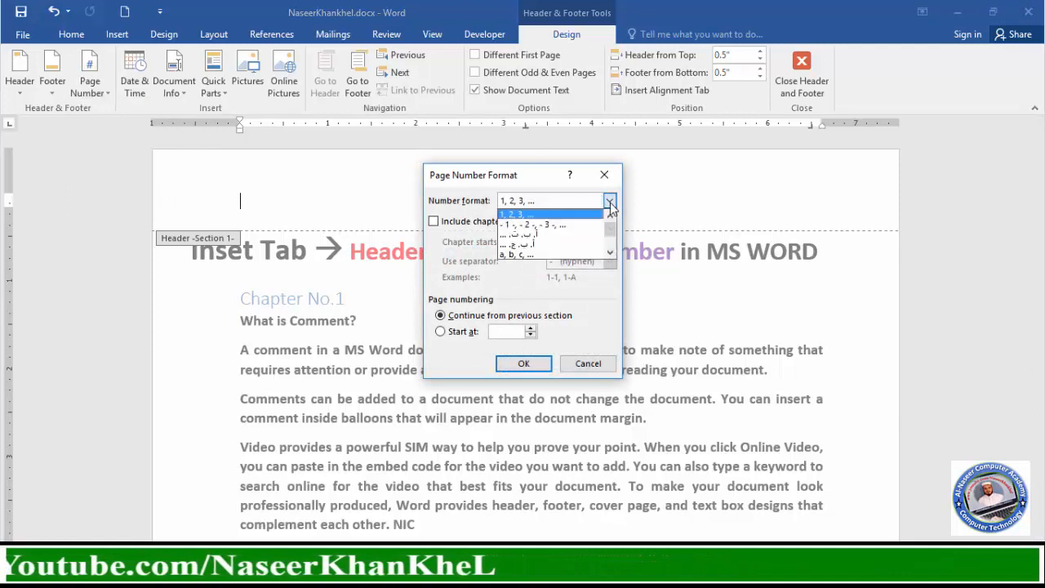
{"action": "left_click", "coordinate": [610, 254]}
{"action": "left_click", "coordinate": [609, 253]}
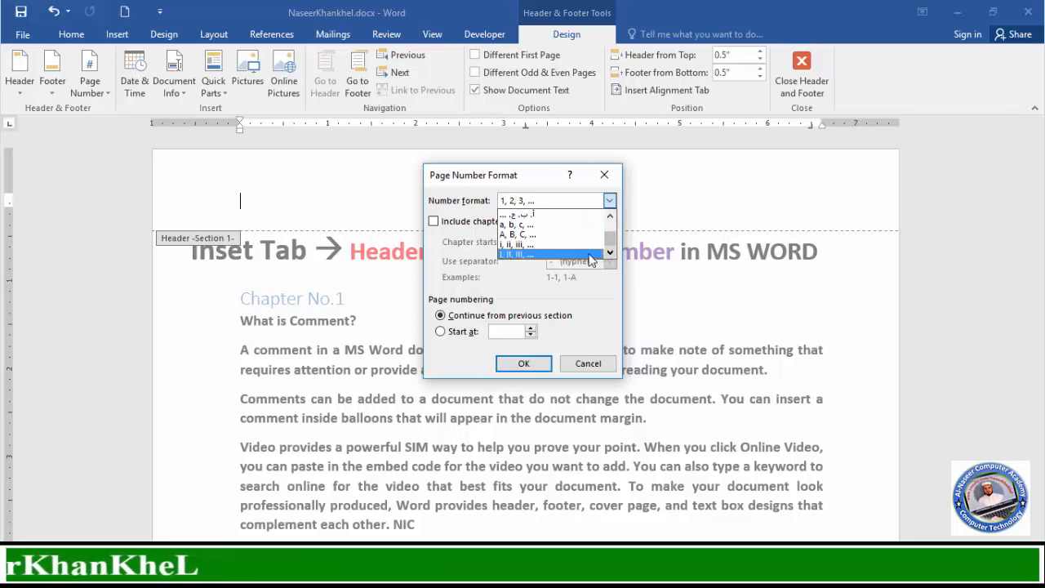
{"action": "left_click", "coordinate": [545, 253]}
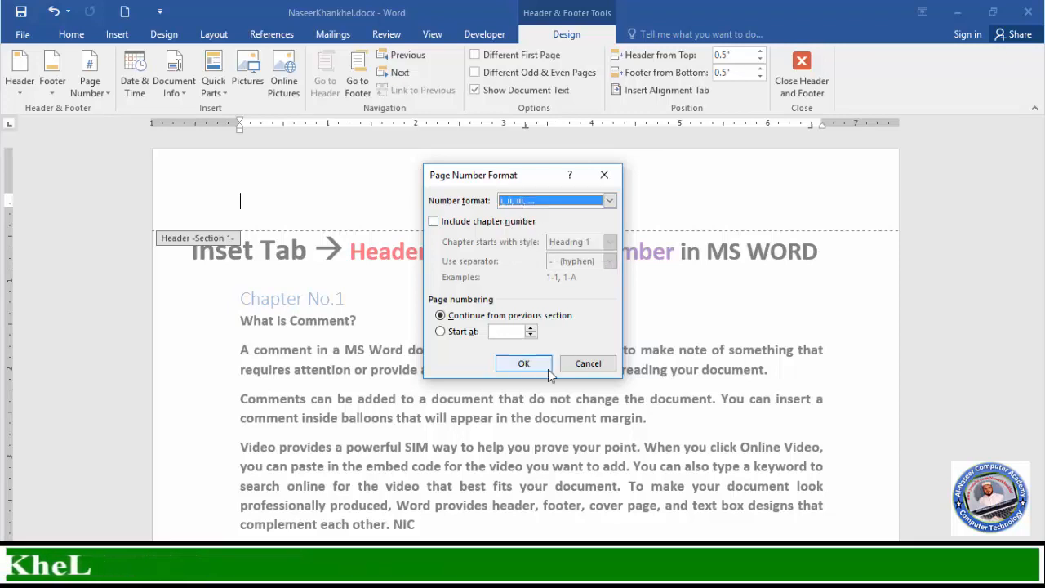
{"action": "left_click", "coordinate": [524, 364]}
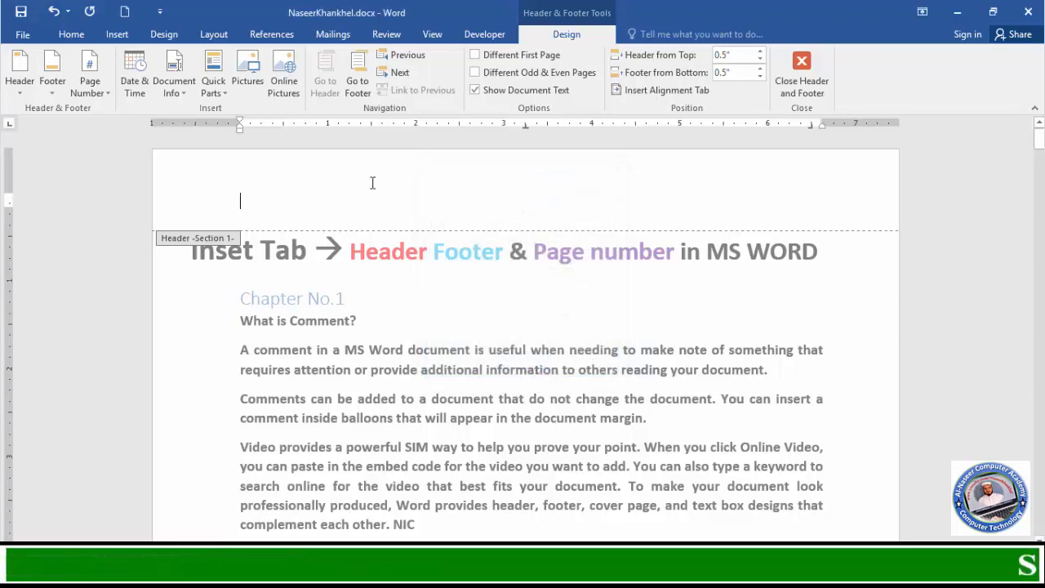
Insert a Plain Number 2 page number at the top of the first section's pages
{"action": "left_click", "coordinate": [107, 93]}
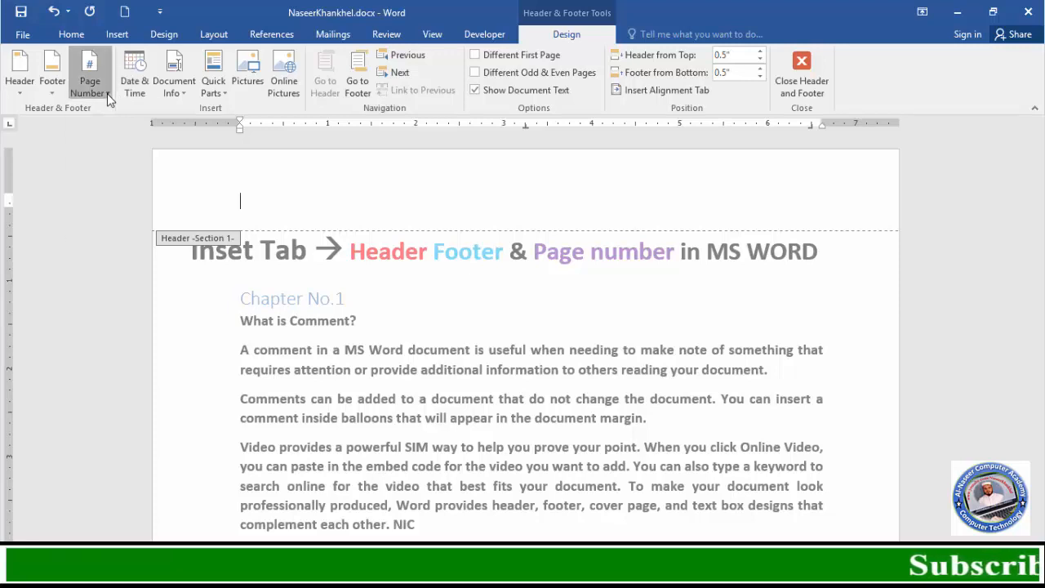
{"action": "mouse_move", "coordinate": [135, 145]}
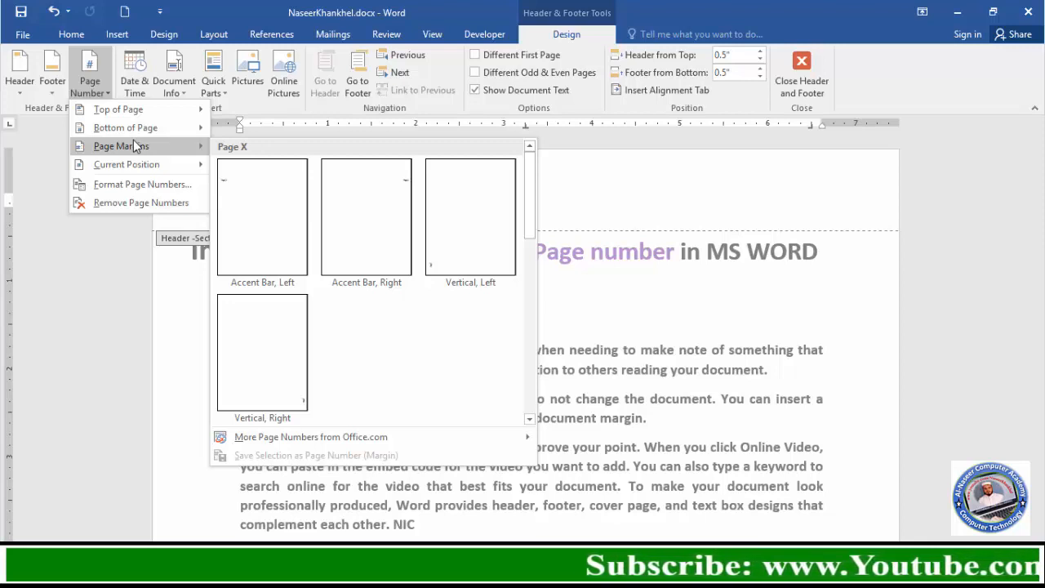
{"action": "mouse_move", "coordinate": [122, 110]}
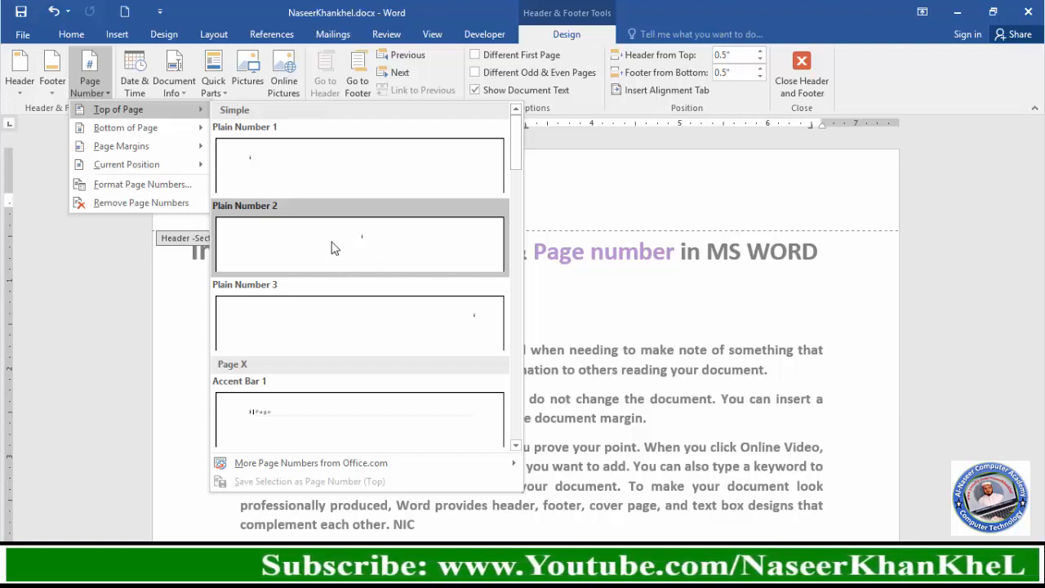
{"action": "left_click", "coordinate": [375, 249]}
{"action": "double_click", "coordinate": [530, 200]}
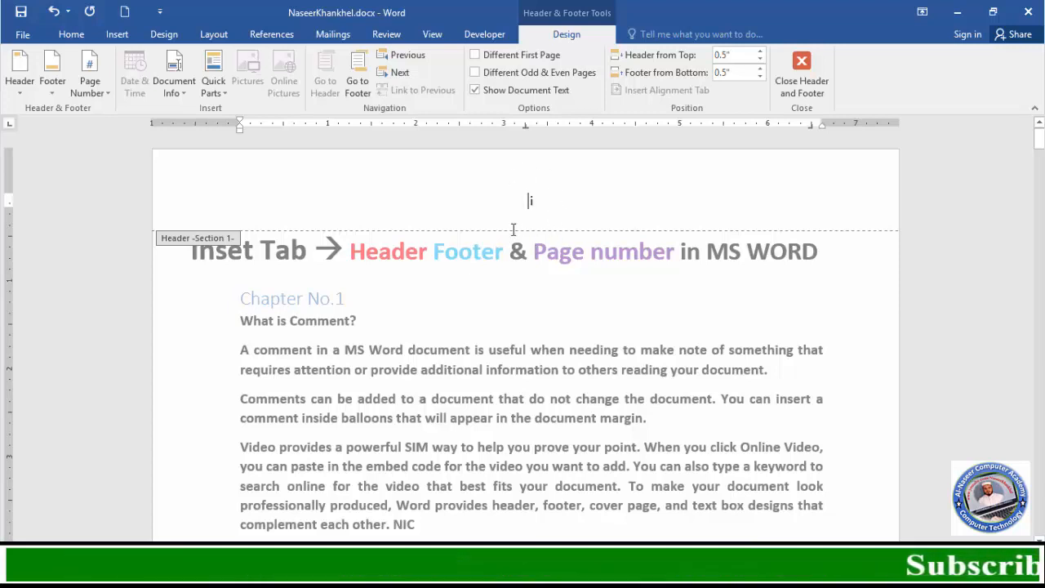
Leave header editing and examine the page numbers at the top of the first four pages
{"action": "double_click", "coordinate": [524, 381]}
{"action": "scroll", "coordinate": [524, 381], "scroll_direction": "down", "scroll_amount": 5}
{"action": "scroll", "coordinate": [525, 381], "scroll_direction": "down", "scroll_amount": 15}
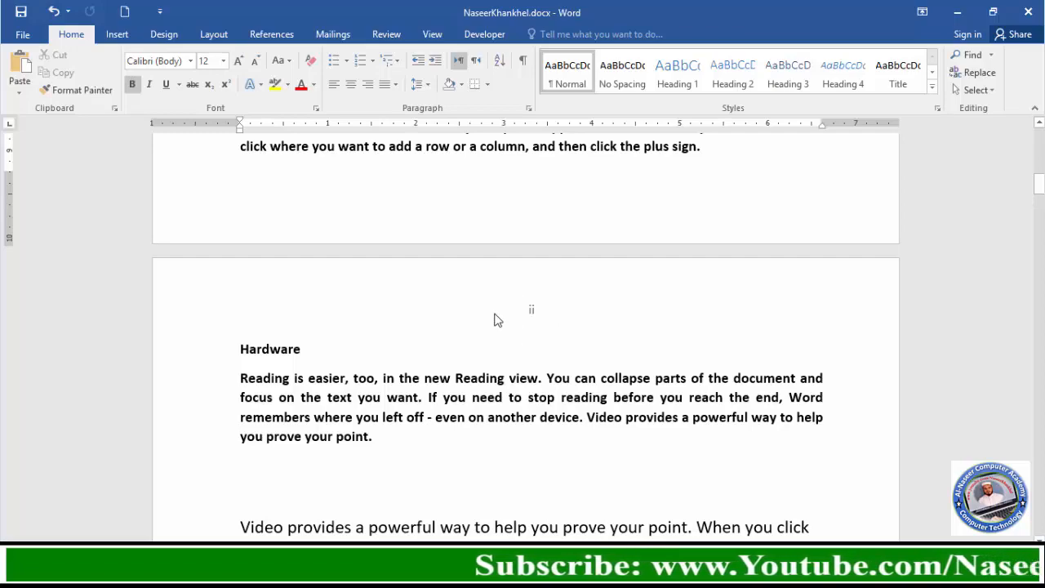
{"action": "scroll", "coordinate": [496, 320], "scroll_direction": "down", "scroll_amount": 18}
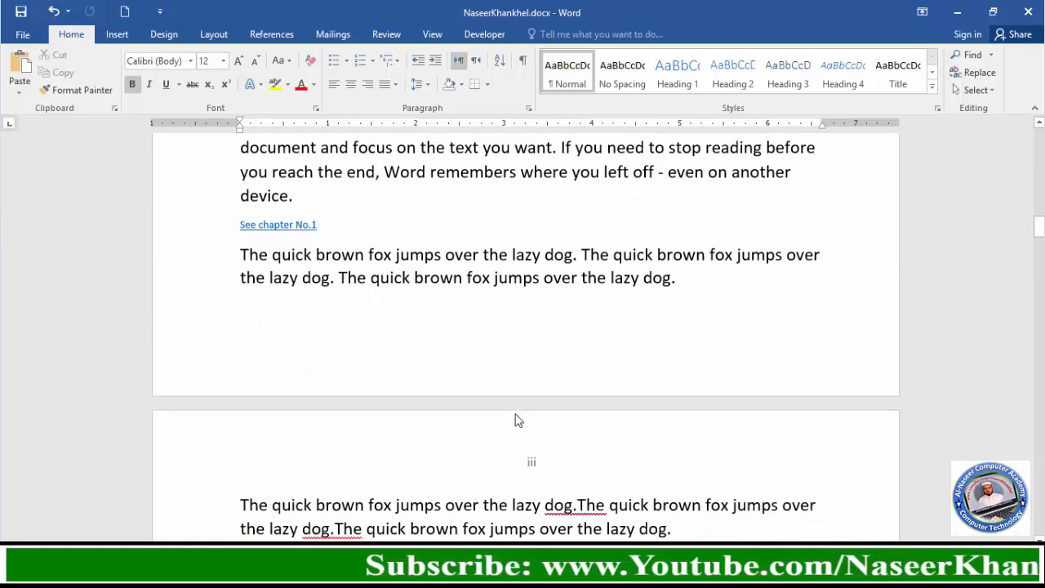
{"action": "scroll", "coordinate": [515, 420], "scroll_direction": "down", "scroll_amount": 7}
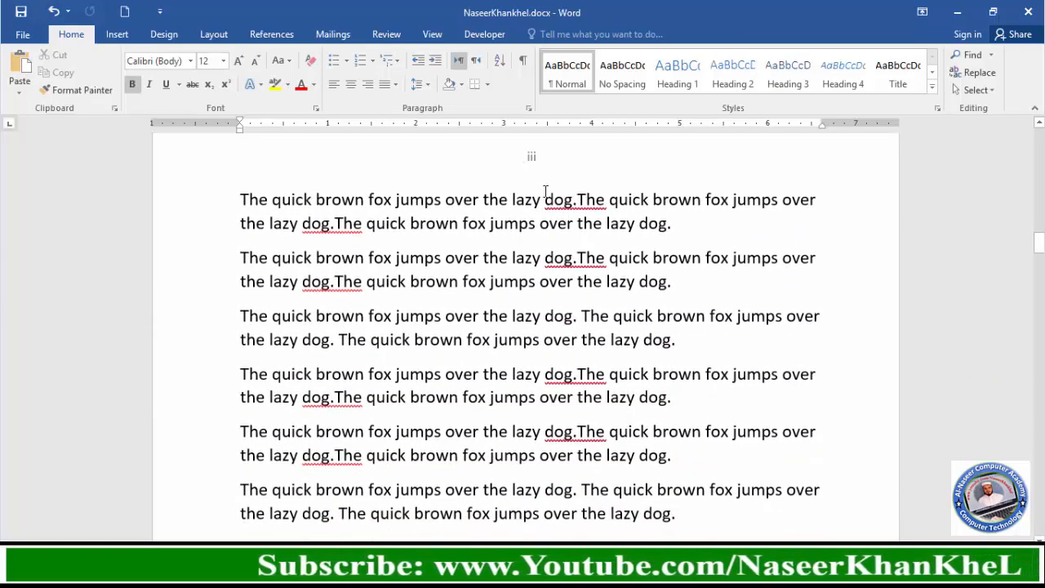
{"action": "scroll", "coordinate": [496, 373], "scroll_direction": "down", "scroll_amount": 15}
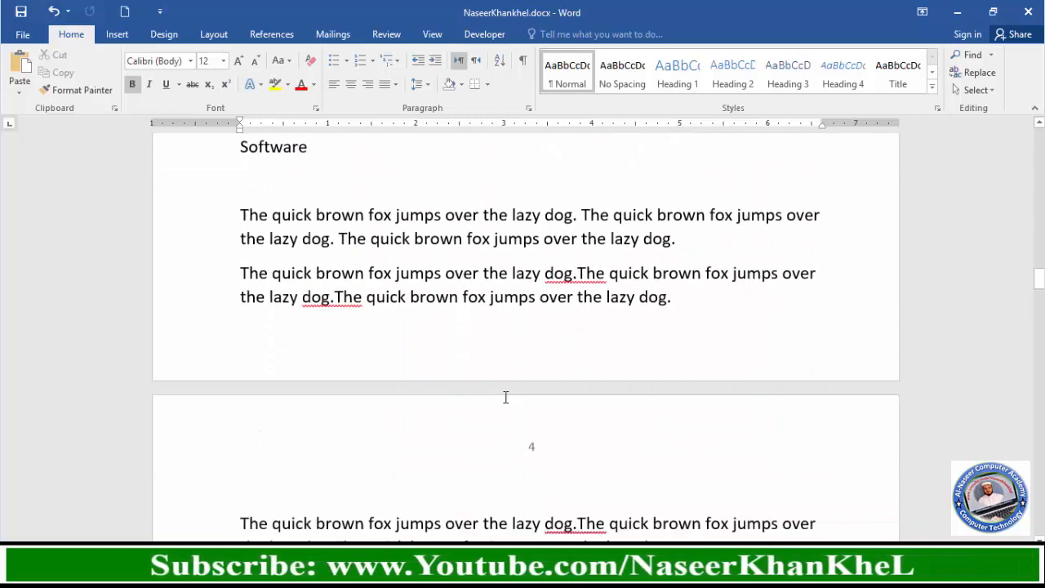
Undo the last change and set the second section's page number format to - 1 -, - 2 -, - 3 -, starting at - 1 -
{"action": "key", "text": "ctrl+z"}
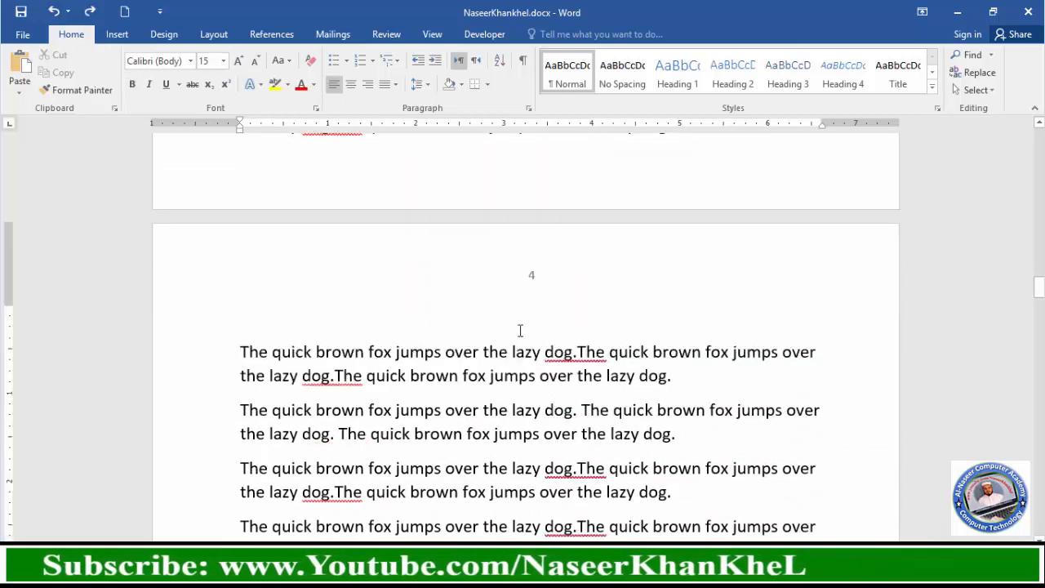
{"action": "double_click", "coordinate": [548, 277]}
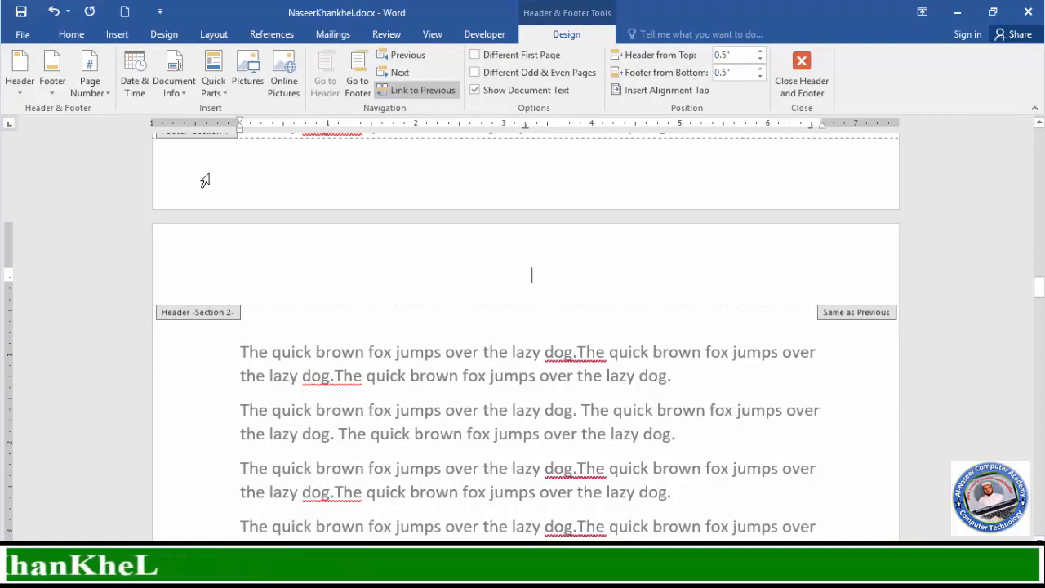
{"action": "left_click", "coordinate": [107, 94]}
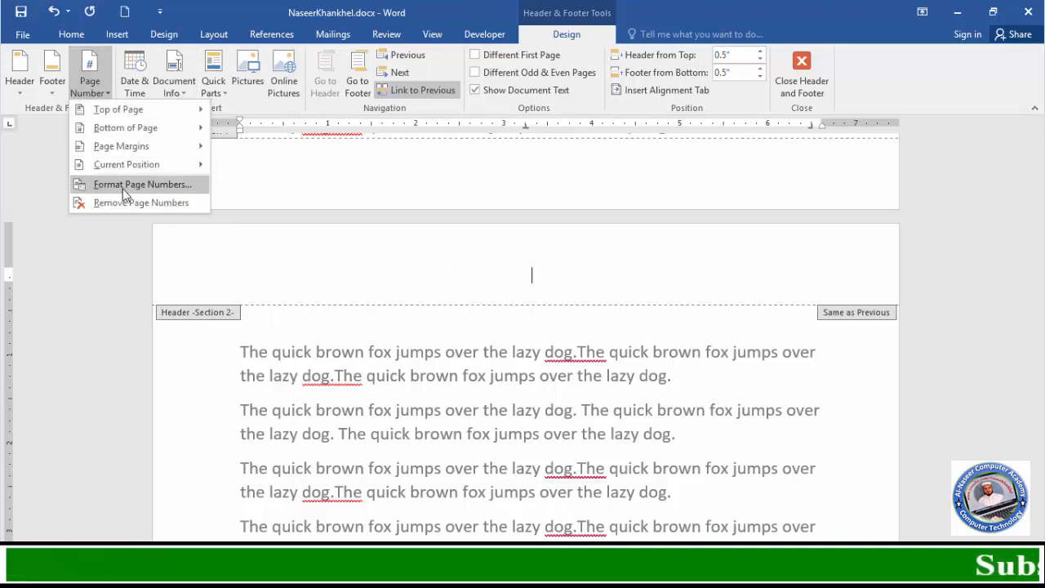
{"action": "left_click", "coordinate": [147, 187]}
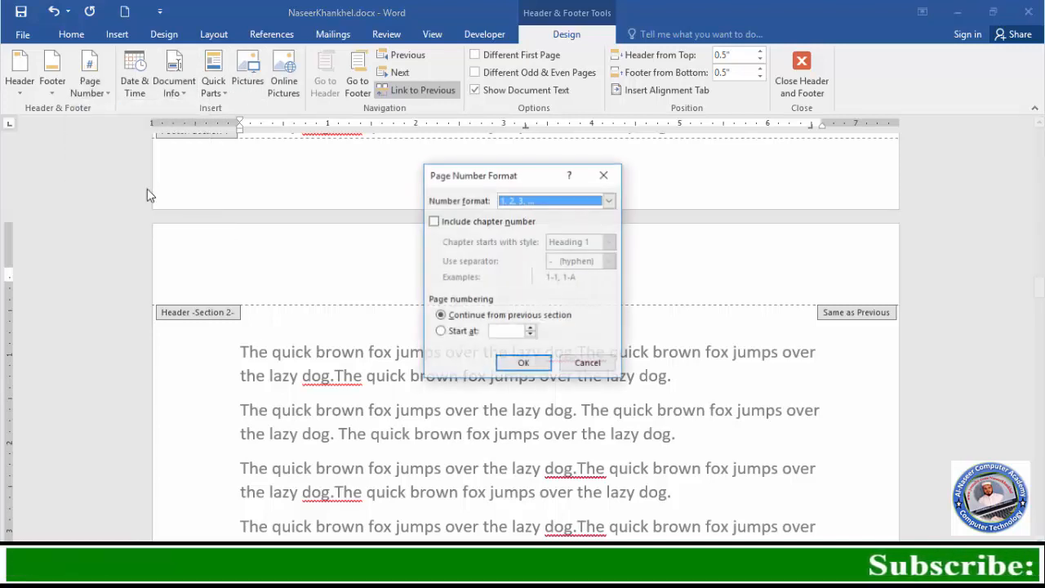
{"action": "left_click", "coordinate": [609, 201]}
{"action": "left_click", "coordinate": [571, 225]}
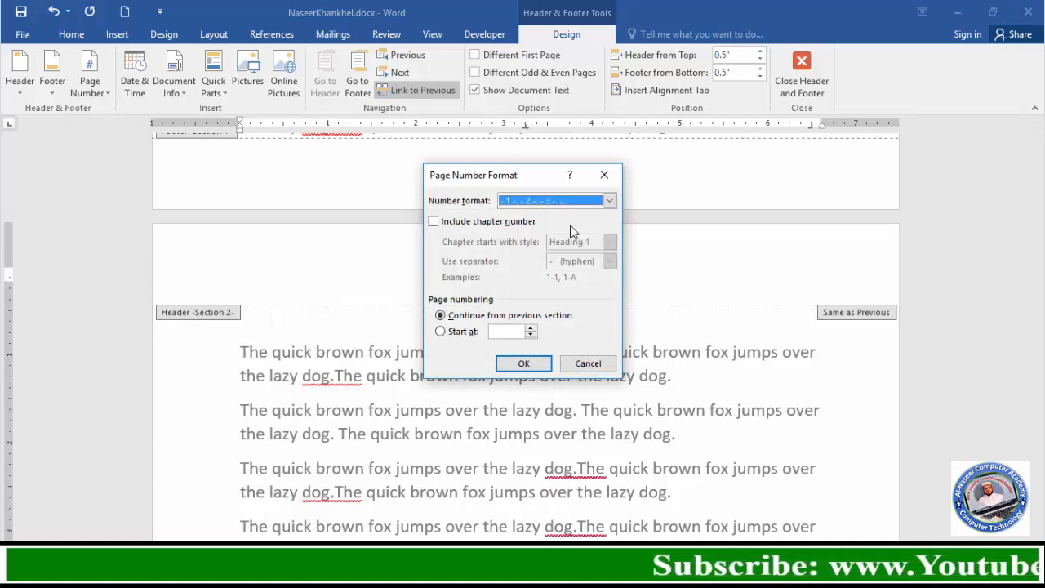
{"action": "left_click", "coordinate": [442, 332]}
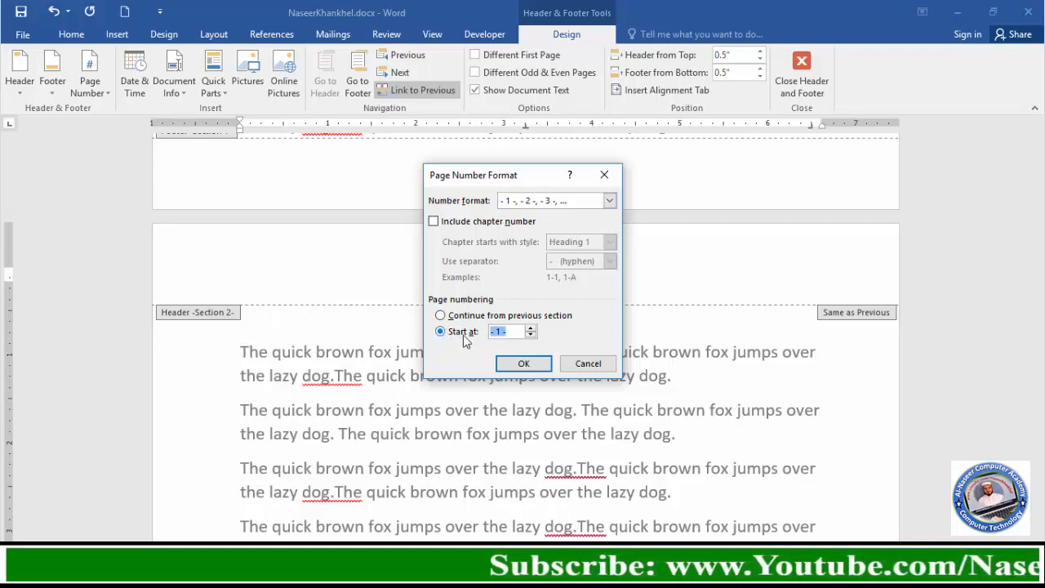
{"action": "left_click", "coordinate": [526, 364]}
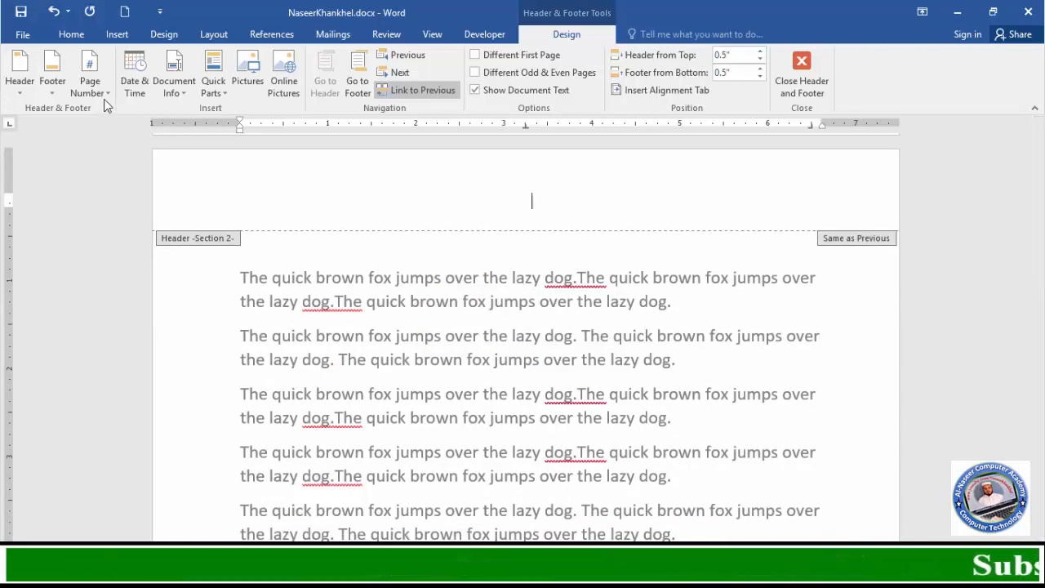
Unlink the second section's header from the previous section and insert a Plain Number 2 page number at the top of its pages
{"action": "left_click", "coordinate": [425, 92]}
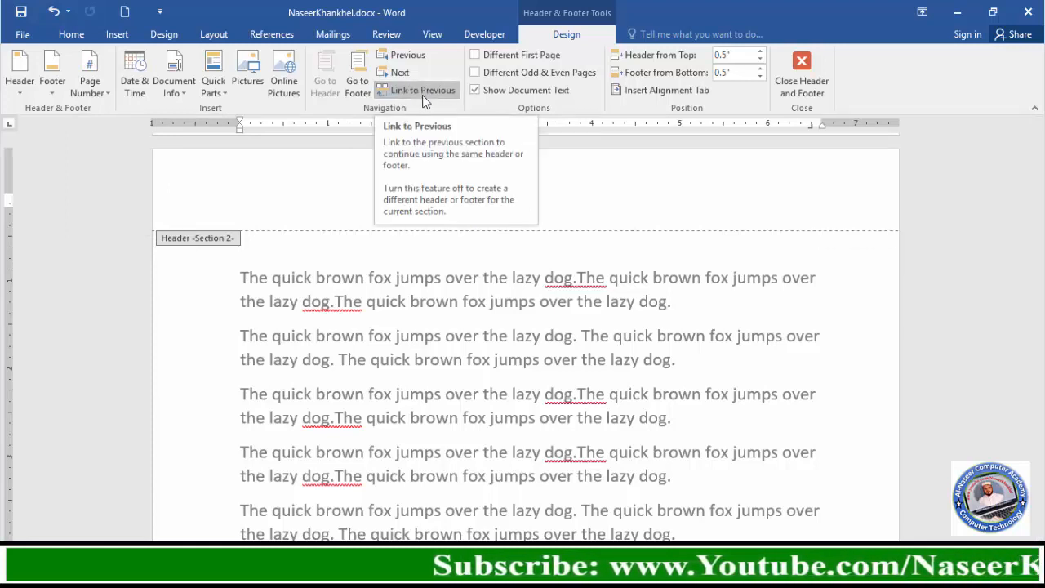
{"action": "left_click", "coordinate": [102, 97]}
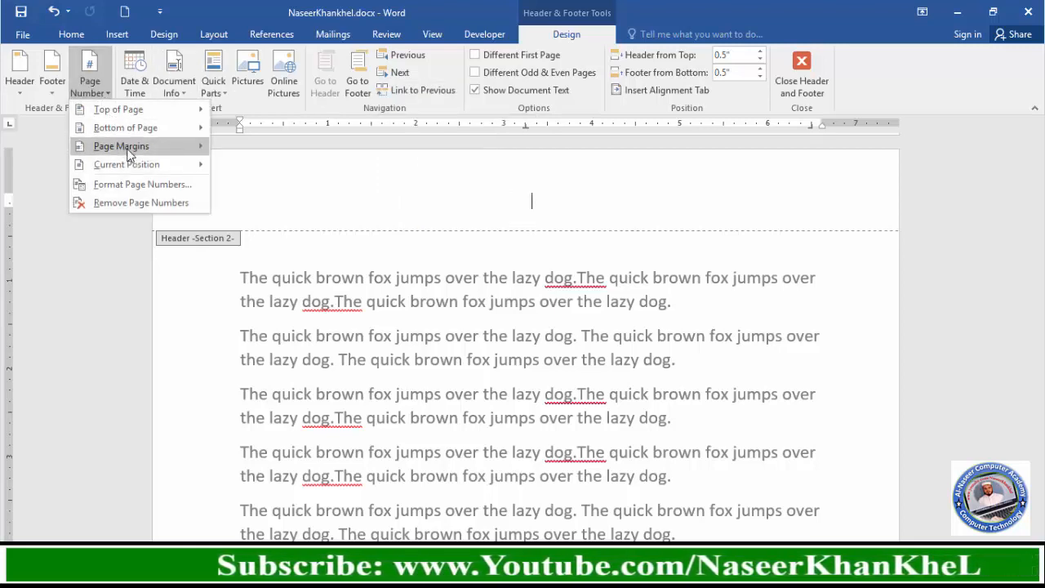
{"action": "mouse_move", "coordinate": [144, 109]}
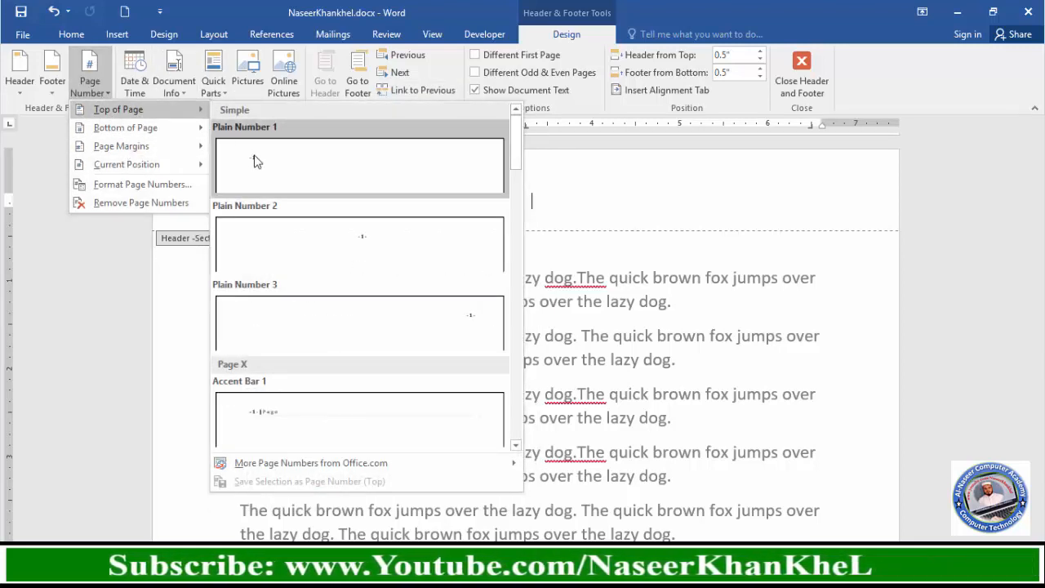
{"action": "left_click", "coordinate": [366, 246]}
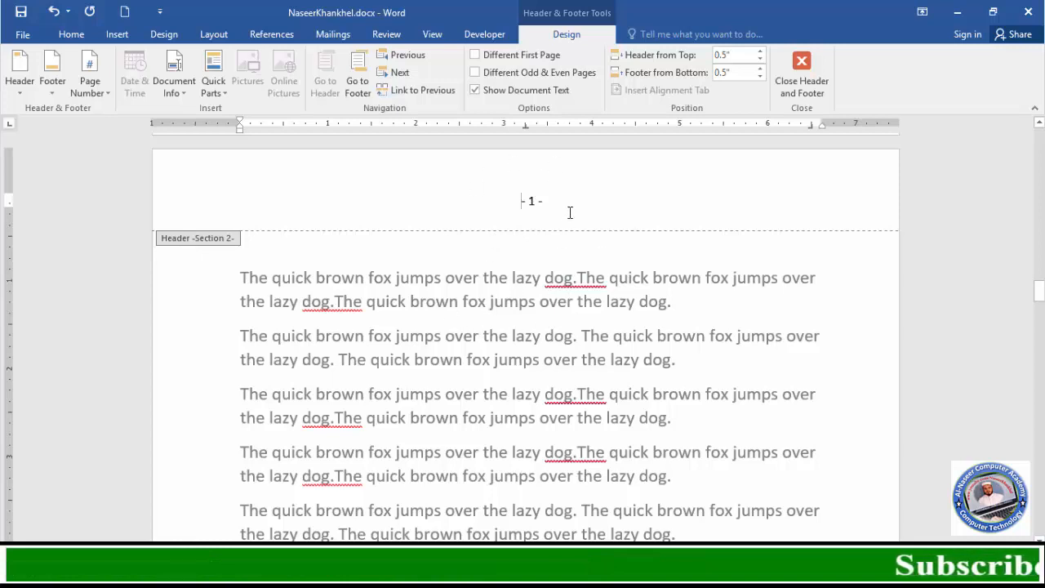
{"action": "double_click", "coordinate": [502, 360]}
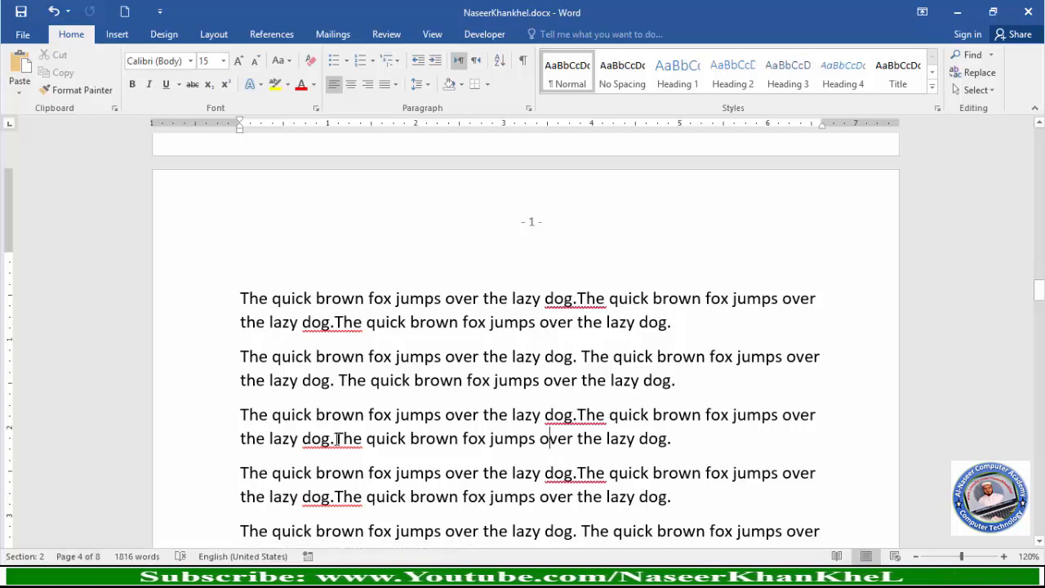
Examine the page numbers at the top of the second section's pages through the end of the document
{"action": "left_click", "coordinate": [533, 354]}
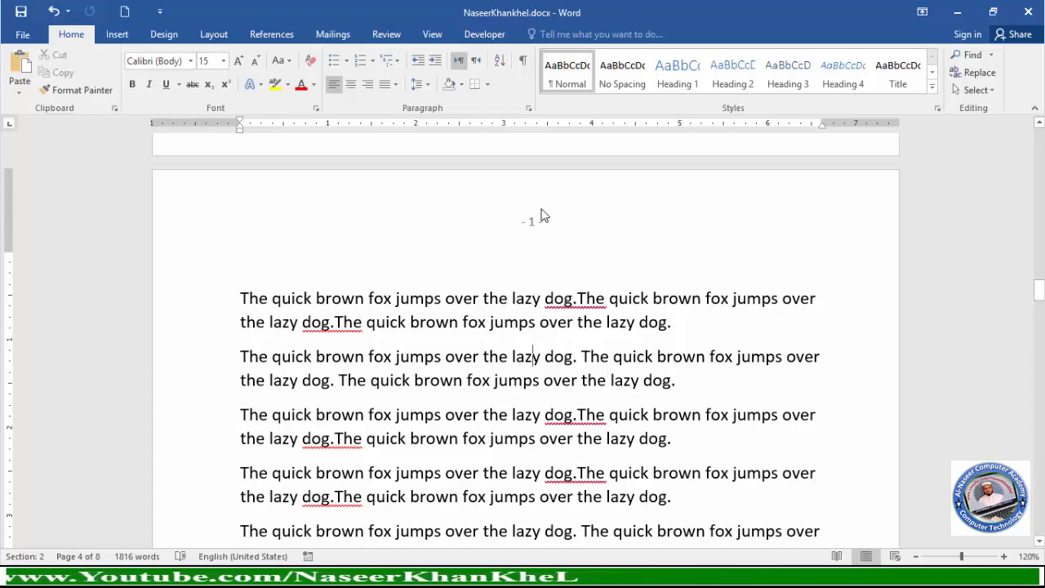
{"action": "scroll", "coordinate": [551, 253], "scroll_direction": "down", "scroll_amount": 10}
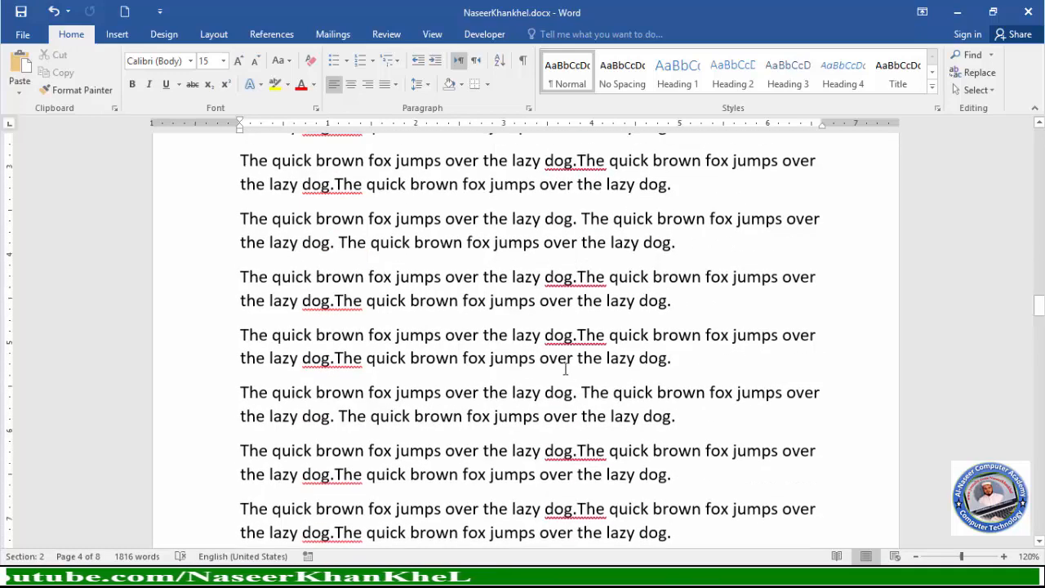
{"action": "scroll", "coordinate": [514, 345], "scroll_direction": "down", "scroll_amount": 1}
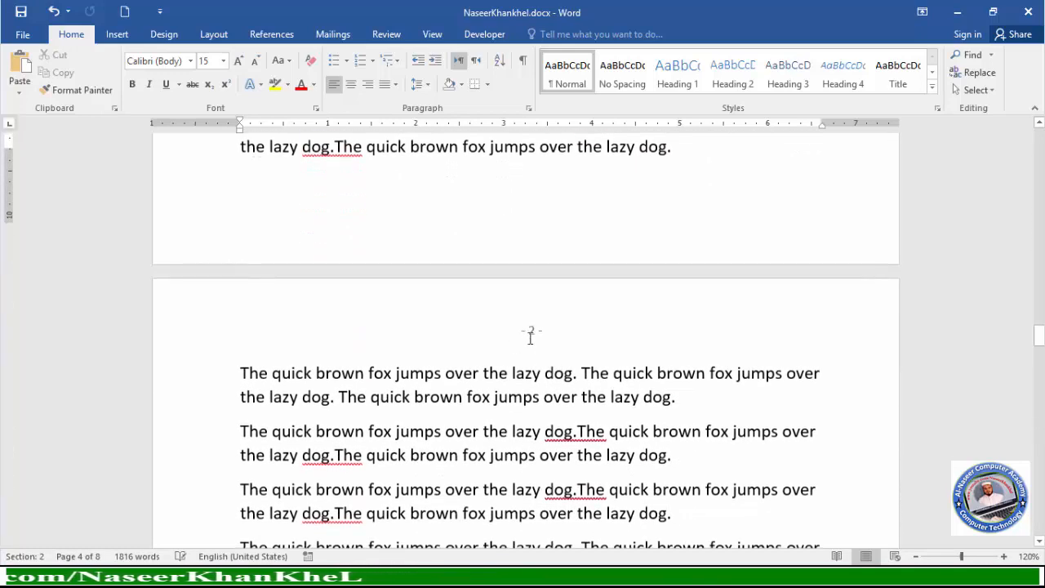
{"action": "scroll", "coordinate": [532, 334], "scroll_direction": "down", "scroll_amount": 8}
{"action": "scroll", "coordinate": [529, 338], "scroll_direction": "down", "scroll_amount": 8}
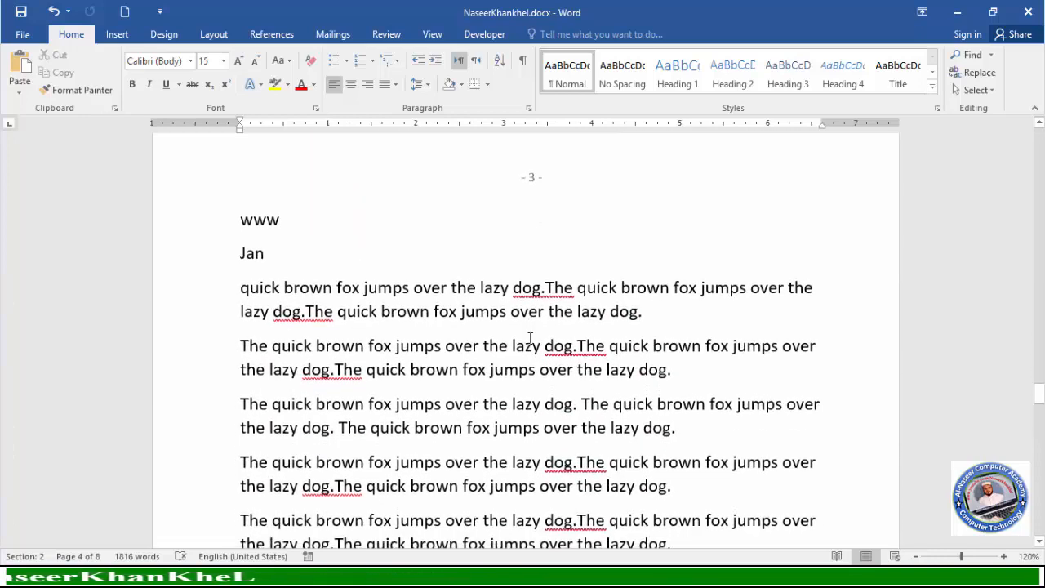
{"action": "scroll", "coordinate": [532, 324], "scroll_direction": "down", "scroll_amount": 12}
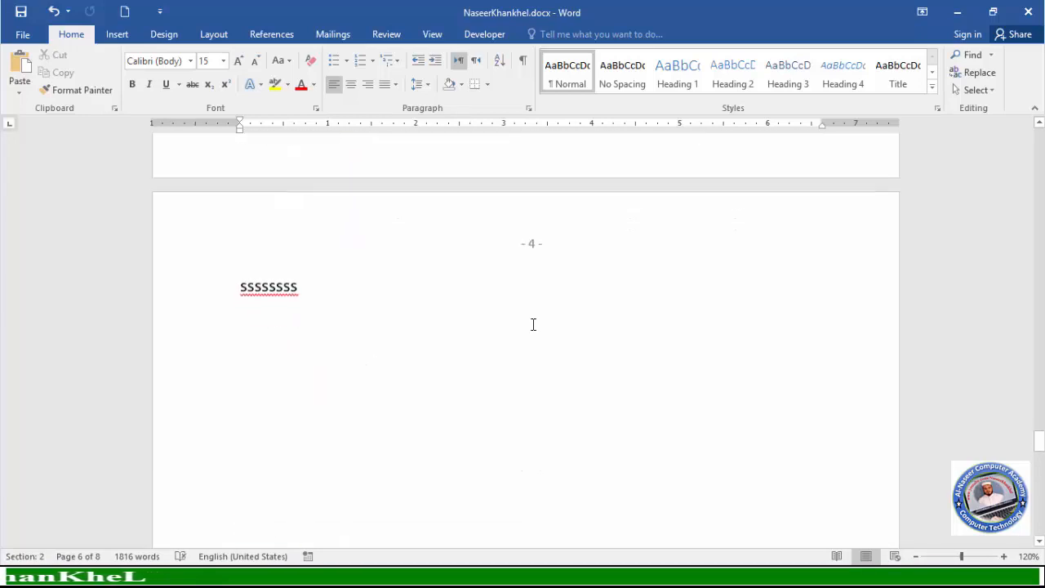
{"action": "scroll", "coordinate": [533, 326], "scroll_direction": "down", "scroll_amount": 12}
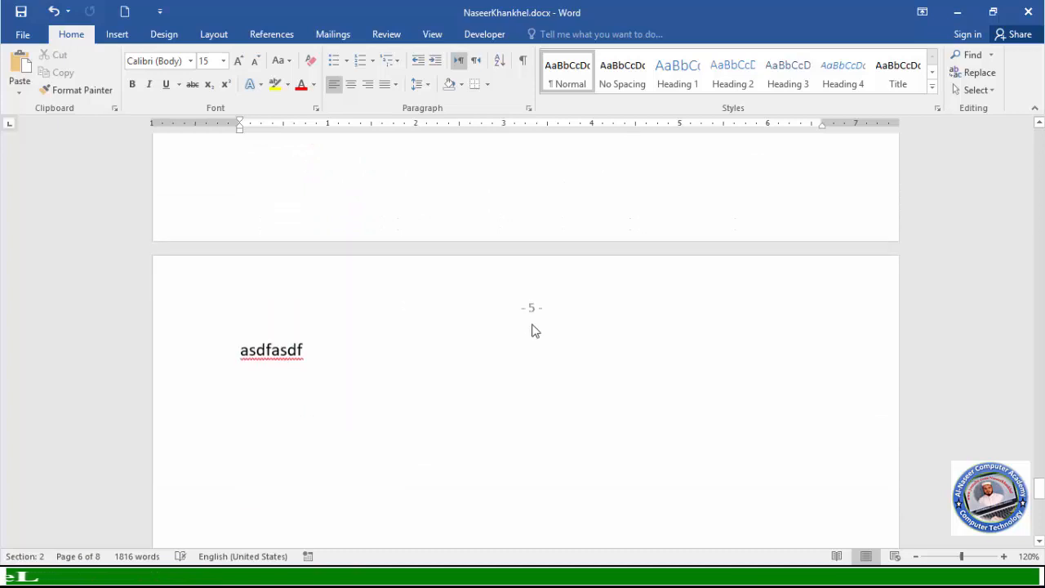
{"action": "left_click", "coordinate": [541, 365]}
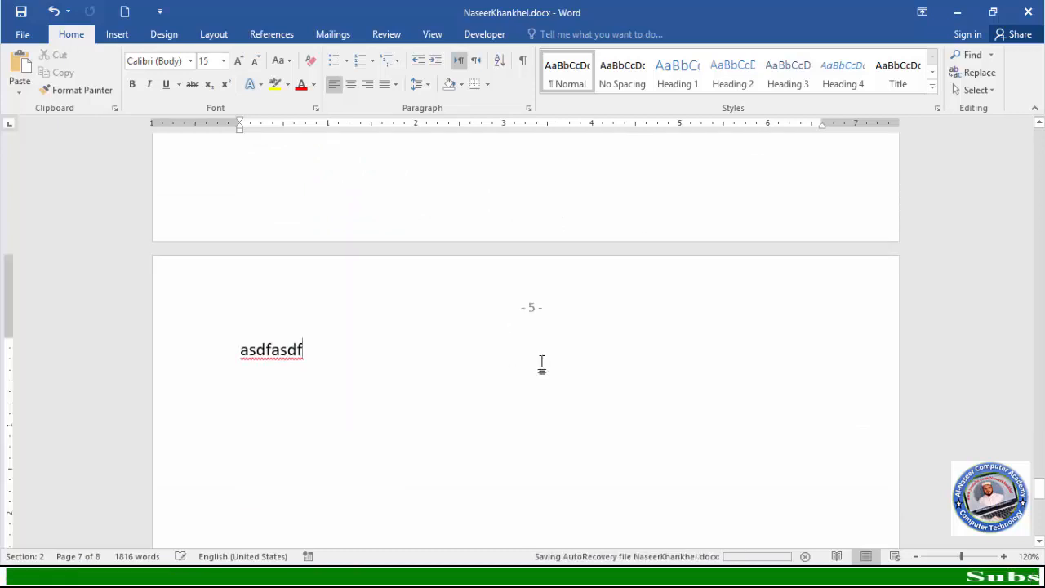
{"action": "scroll", "coordinate": [526, 396], "scroll_direction": "down", "scroll_amount": 3}
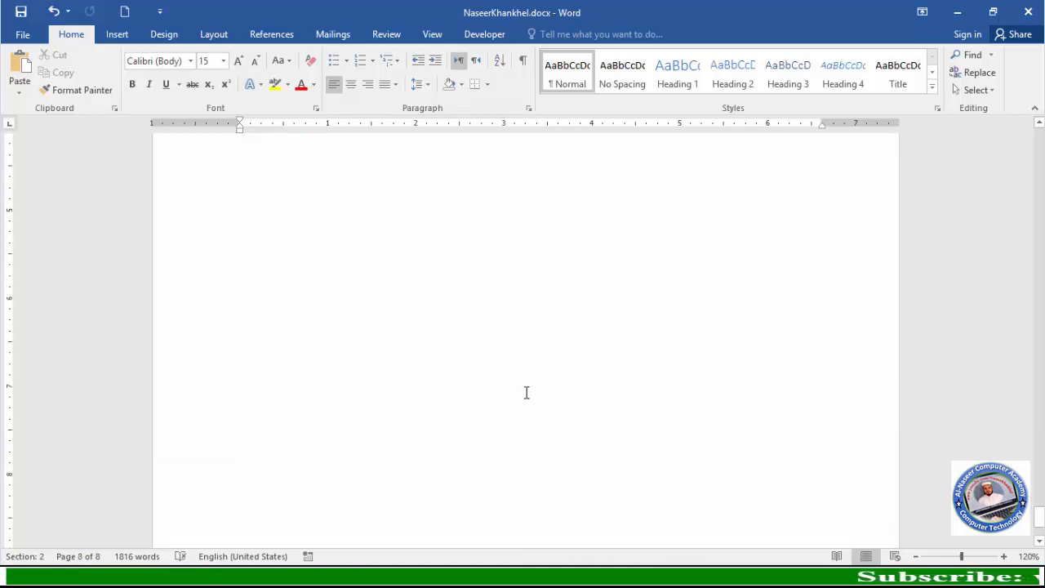
{"action": "scroll", "coordinate": [527, 393], "scroll_direction": "up", "scroll_amount": 2}
{"action": "scroll", "coordinate": [527, 393], "scroll_direction": "up", "scroll_amount": 5}
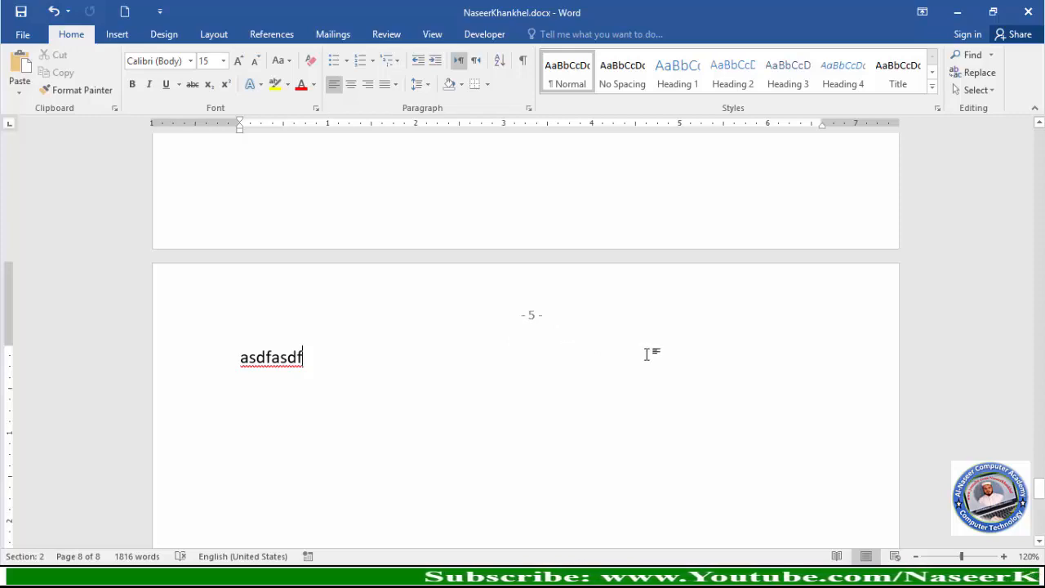
Return to the first page and compare the page number formats of the first section with the start of the second section
{"action": "scroll", "coordinate": [614, 343], "scroll_direction": "up", "scroll_amount": 15}
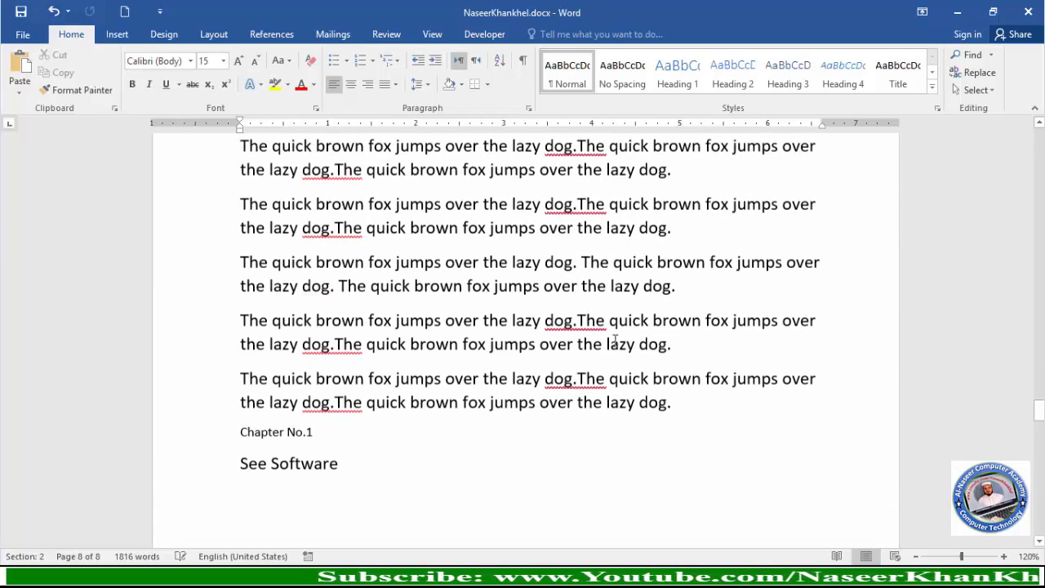
{"action": "scroll", "coordinate": [614, 343], "scroll_direction": "up", "scroll_amount": 15}
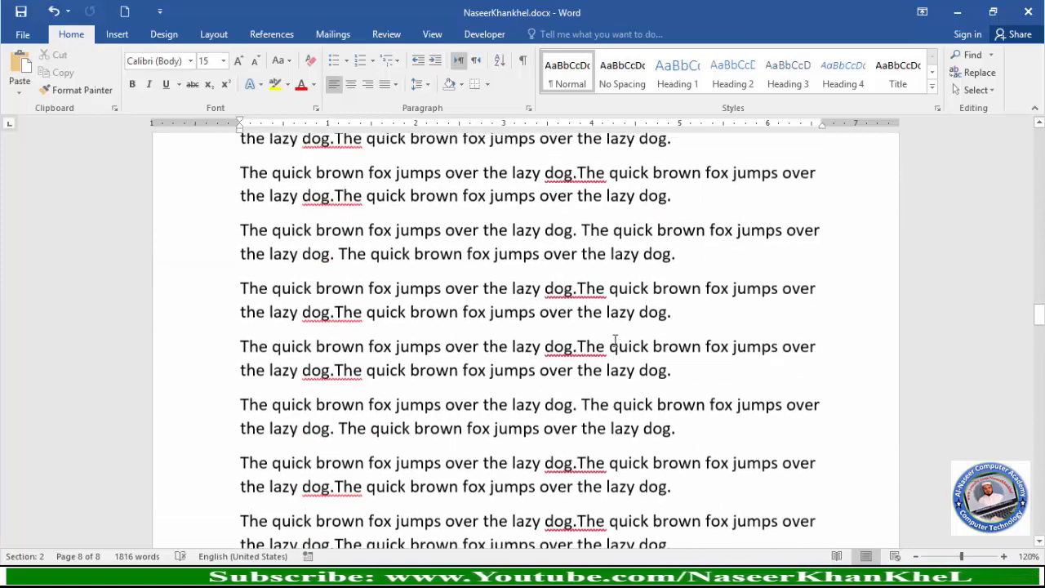
{"action": "scroll", "coordinate": [613, 342], "scroll_direction": "up", "scroll_amount": 15}
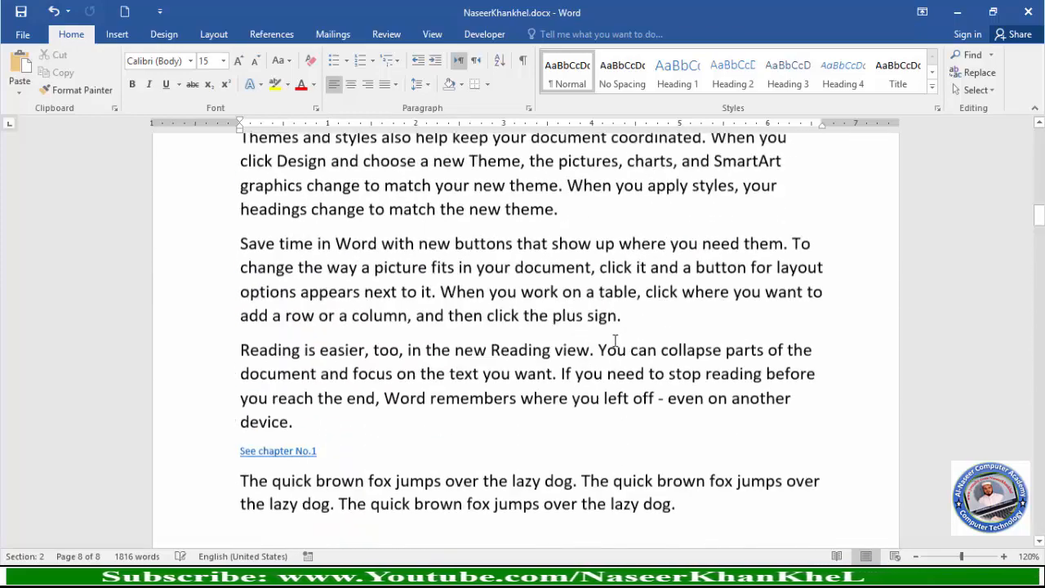
{"action": "scroll", "coordinate": [614, 343], "scroll_direction": "up", "scroll_amount": 15}
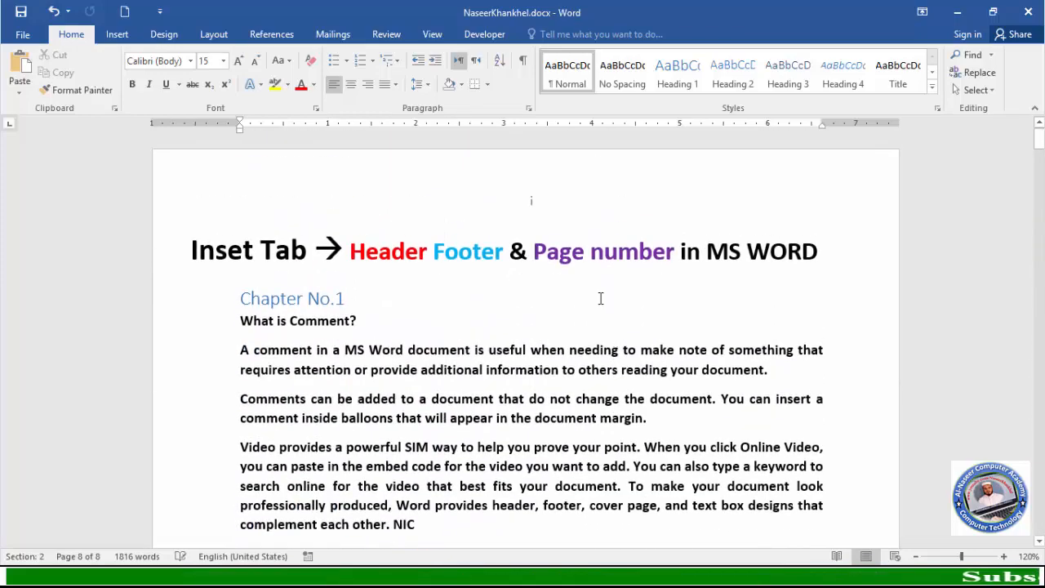
{"action": "scroll", "coordinate": [581, 236], "scroll_direction": "up", "scroll_amount": 3, "text": "ctrl"}
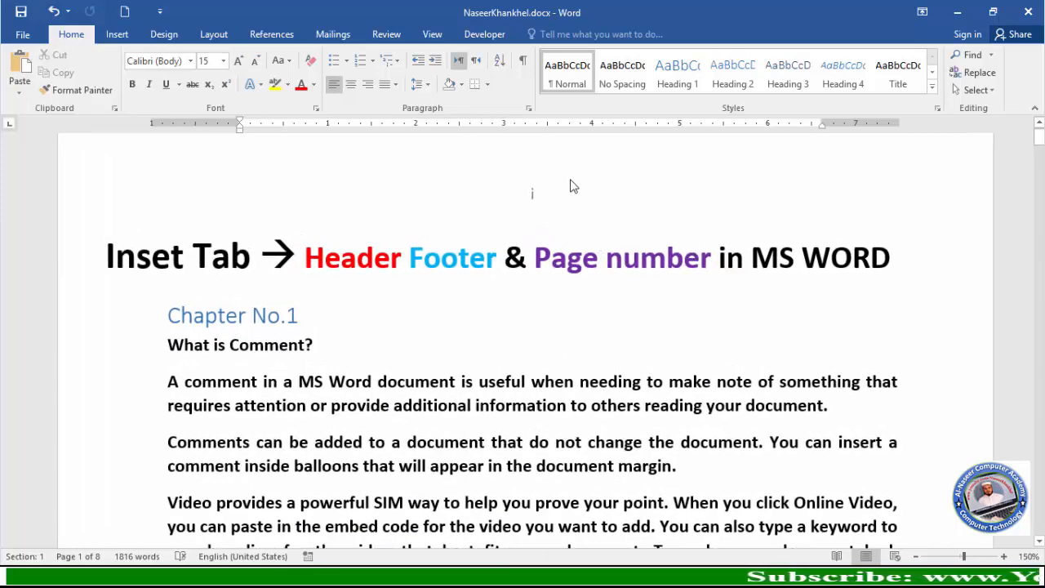
{"action": "scroll", "coordinate": [555, 337], "scroll_direction": "down", "scroll_amount": 15}
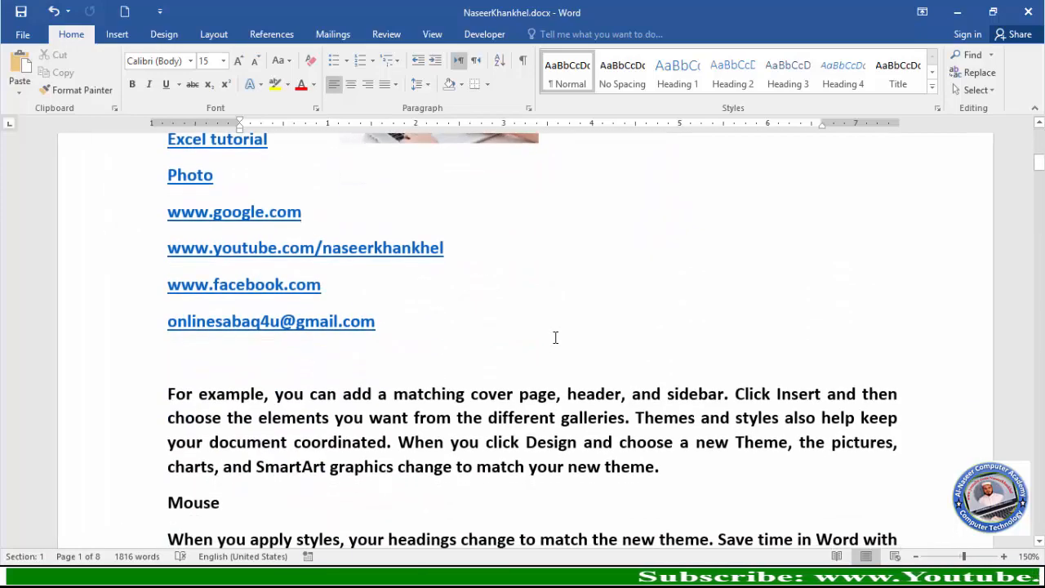
{"action": "scroll", "coordinate": [555, 334], "scroll_direction": "down", "scroll_amount": 1}
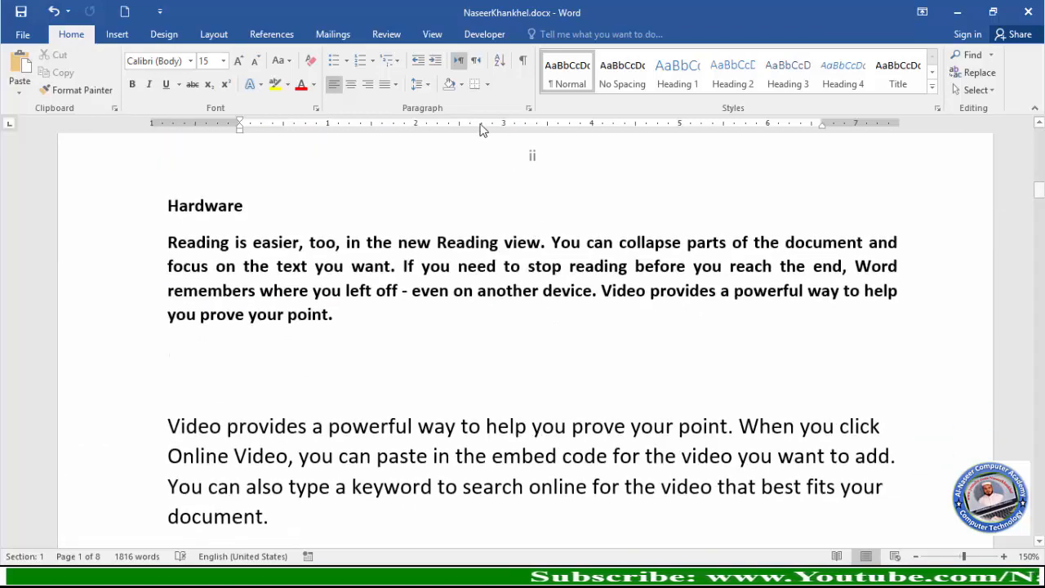
{"action": "scroll", "coordinate": [544, 289], "scroll_direction": "down", "scroll_amount": 15}
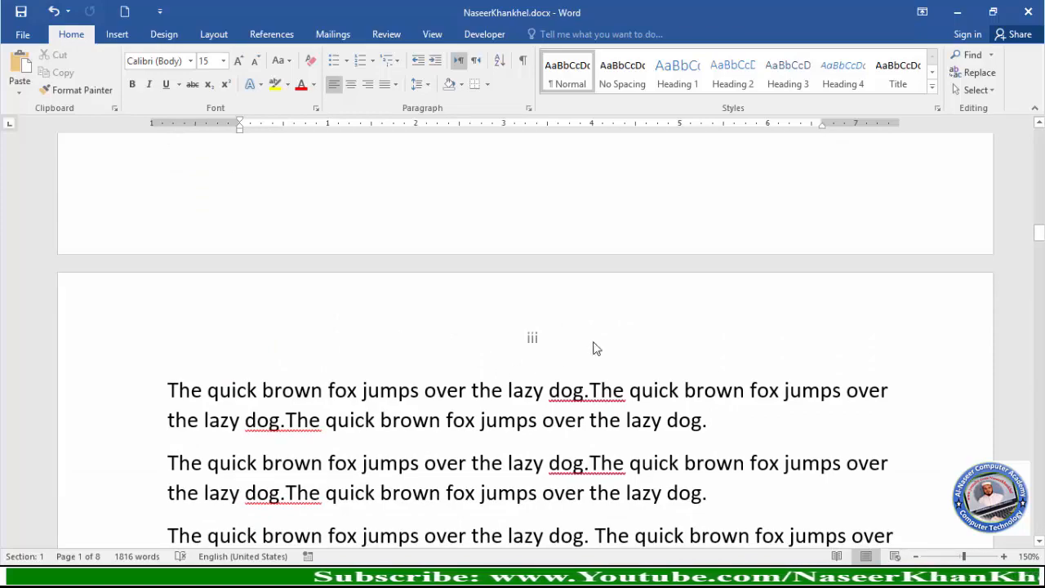
{"action": "scroll", "coordinate": [543, 376], "scroll_direction": "down", "scroll_amount": 12}
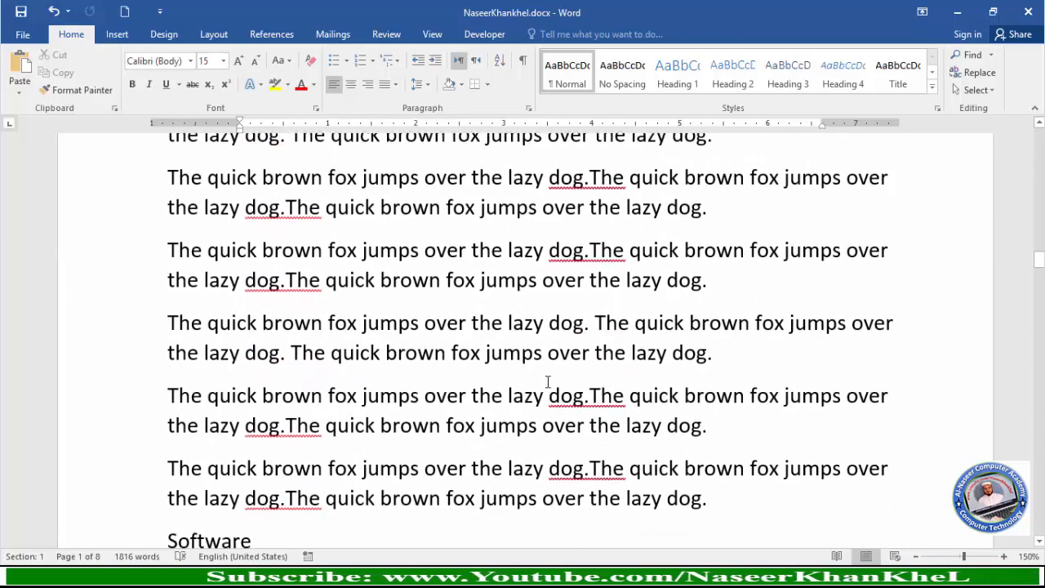
{"action": "scroll", "coordinate": [547, 381], "scroll_direction": "down", "scroll_amount": 10}
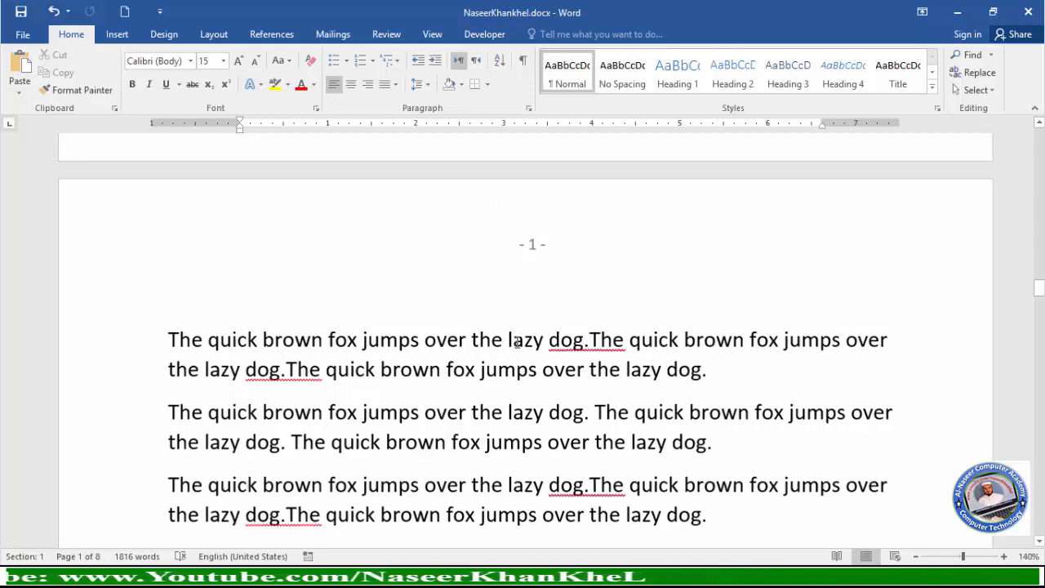
{"action": "scroll", "coordinate": [516, 341], "scroll_direction": "down", "scroll_amount": 3}
{"action": "scroll", "coordinate": [516, 341], "scroll_direction": "down", "scroll_amount": 2}
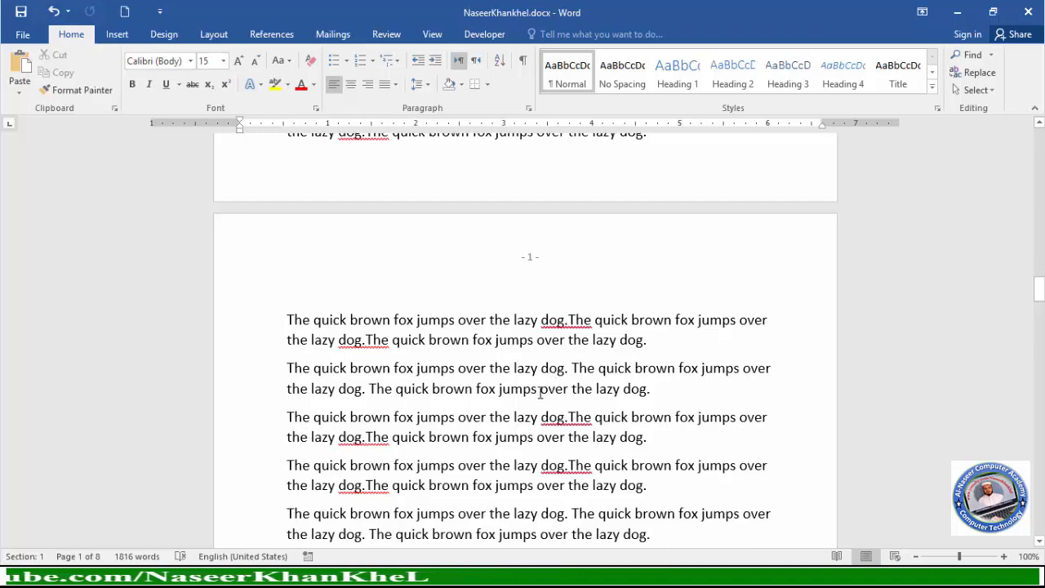
{"action": "scroll", "coordinate": [540, 392], "scroll_direction": "down", "scroll_amount": 1}
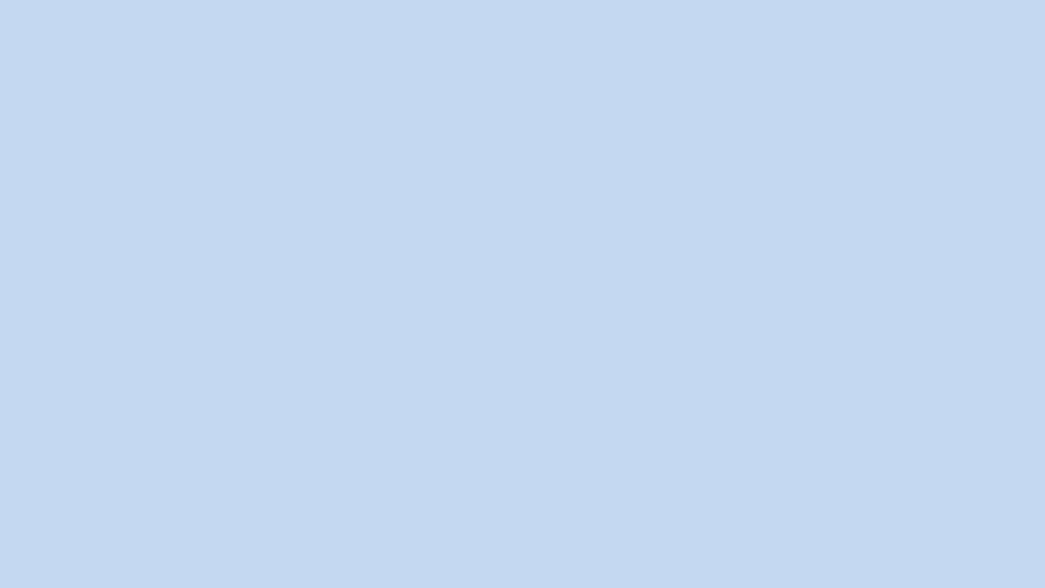